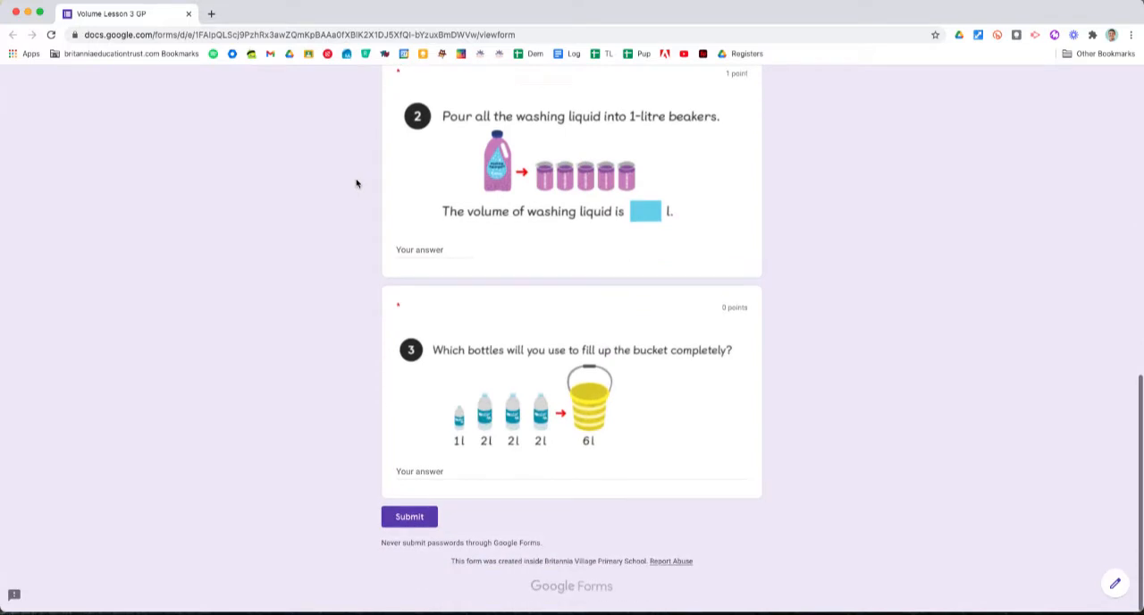
Step: Enter the pupil's first name as the Full Name answer in the Volume Lesson 3 GP form
scroll(337, 461, up, 8)
scroll(337, 462, up, 1)
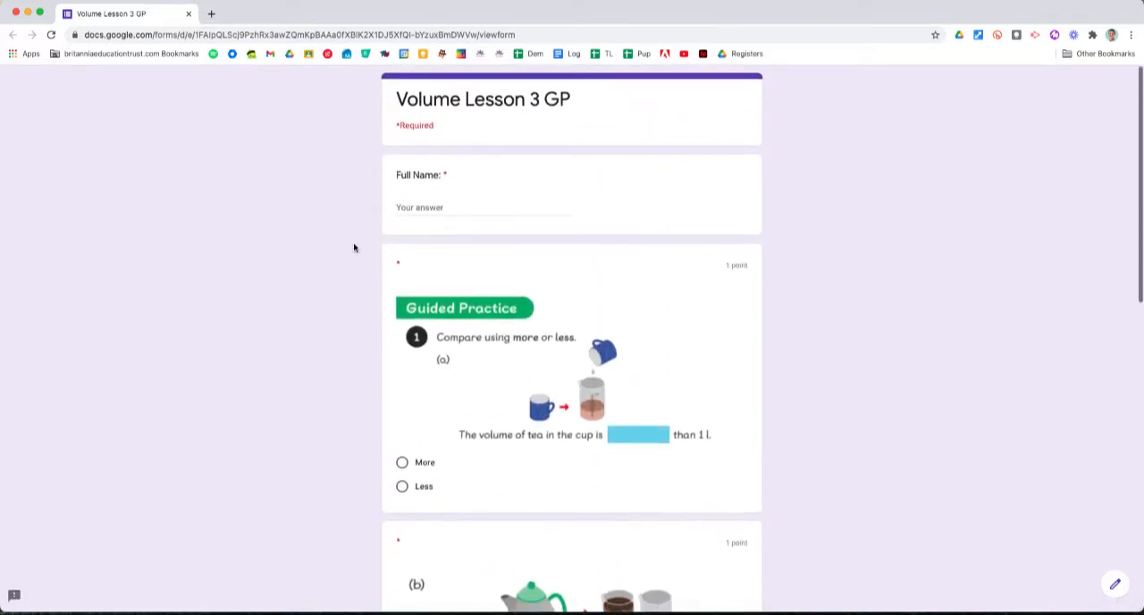
click(431, 206)
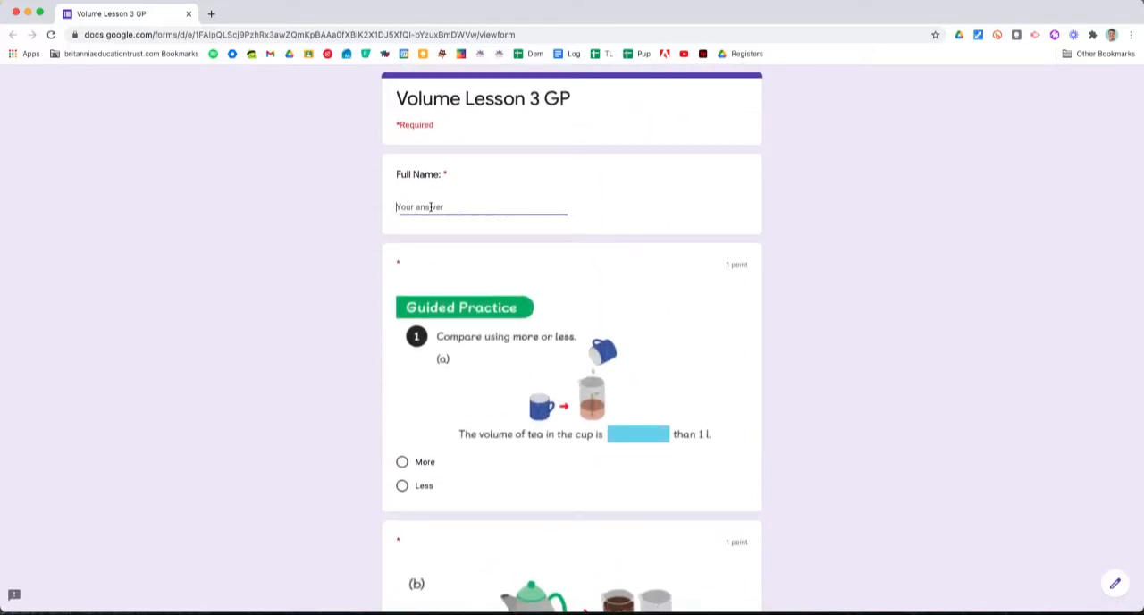
text(Luke)
click(406, 34)
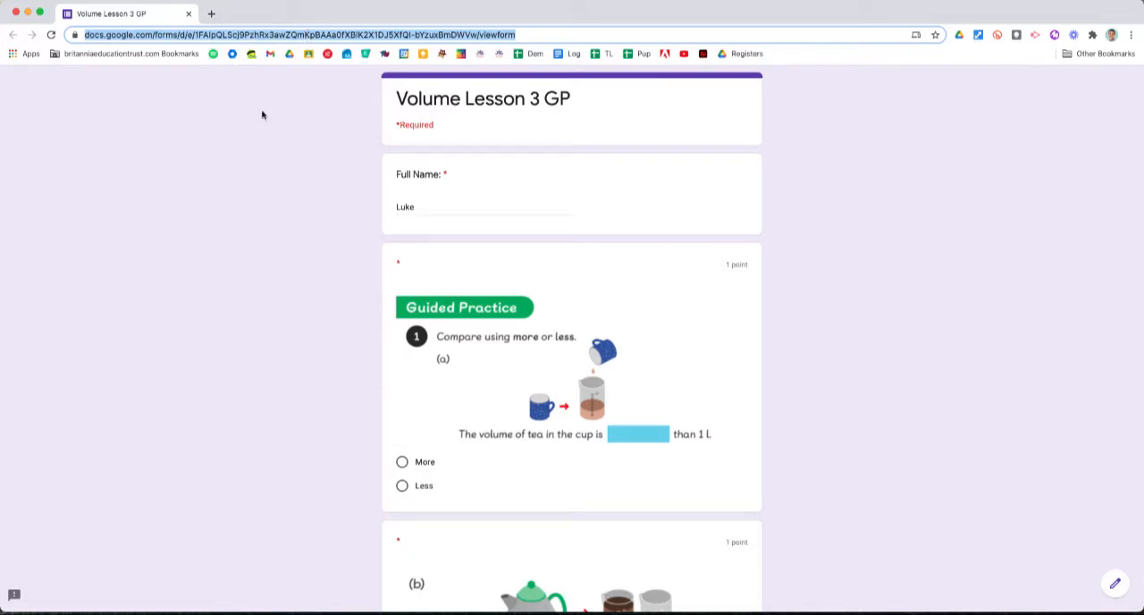
click(433, 204)
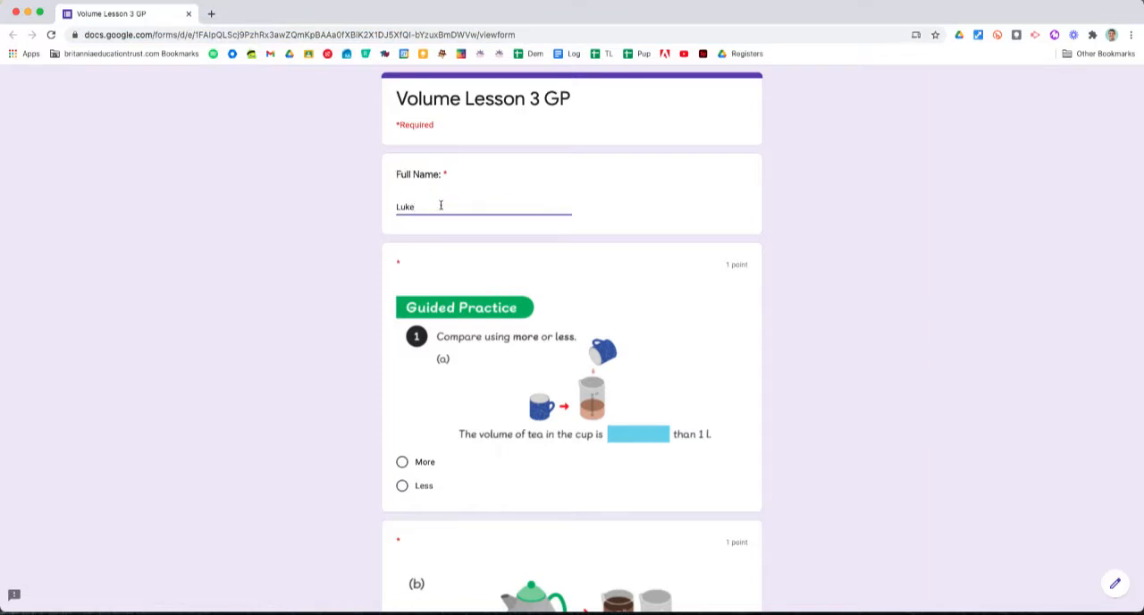
Step: Answer question 1(a) about the tea with Less and question 1(b) about the coffee pot with More
scroll(440, 205, down, 2)
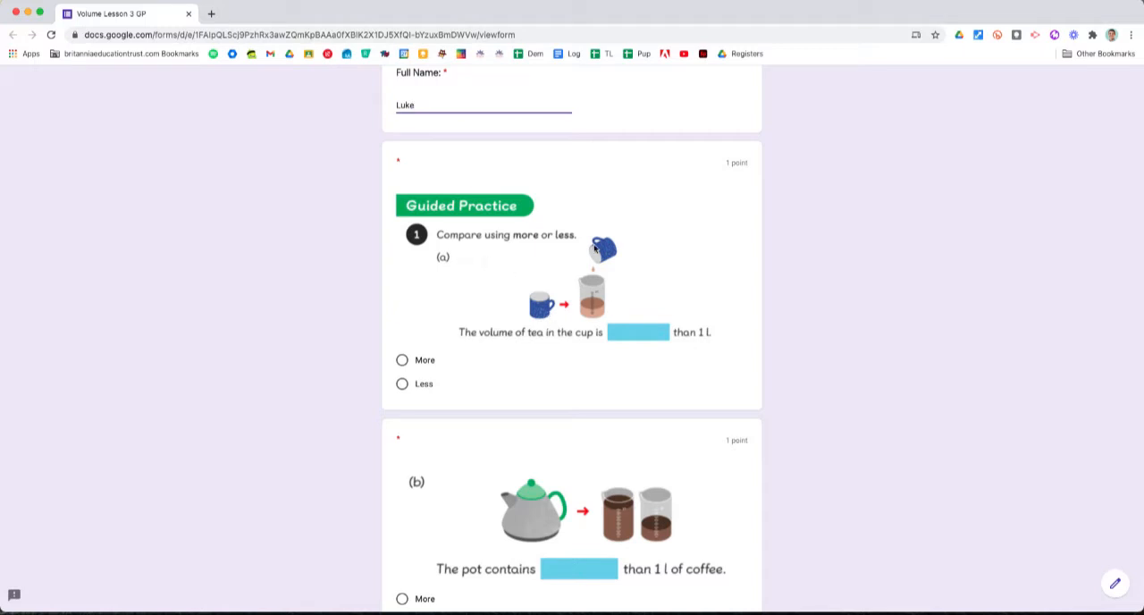
click(403, 388)
scroll(403, 393, down, 3)
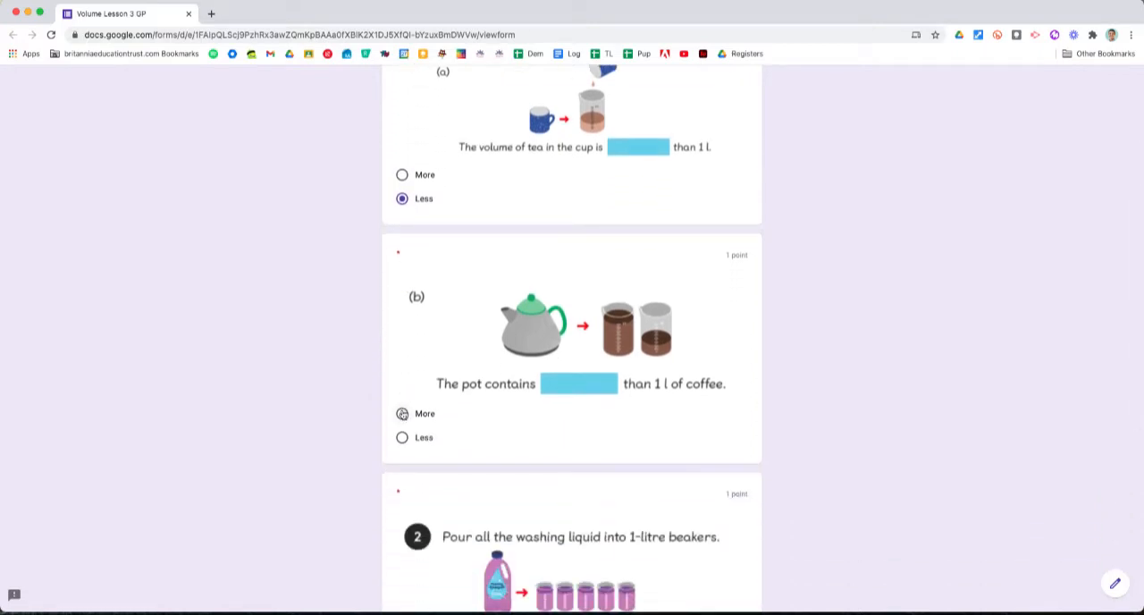
click(402, 413)
Step: Try "five" as the volume of washing liquid in question 2 and replace it with the number 5
scroll(402, 414, down, 5)
click(421, 363)
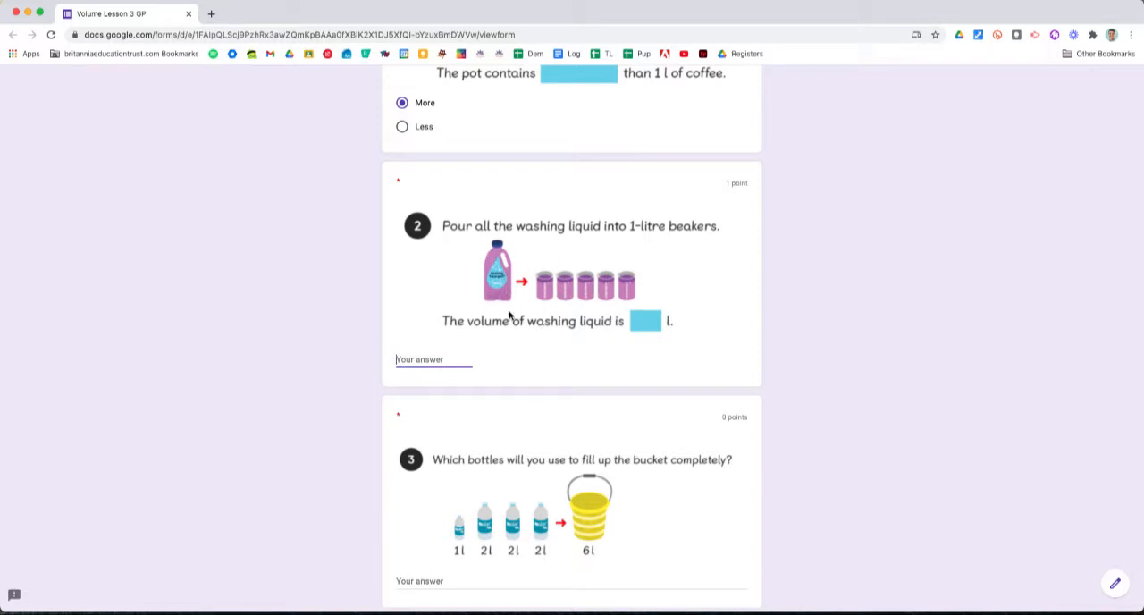
text(five)
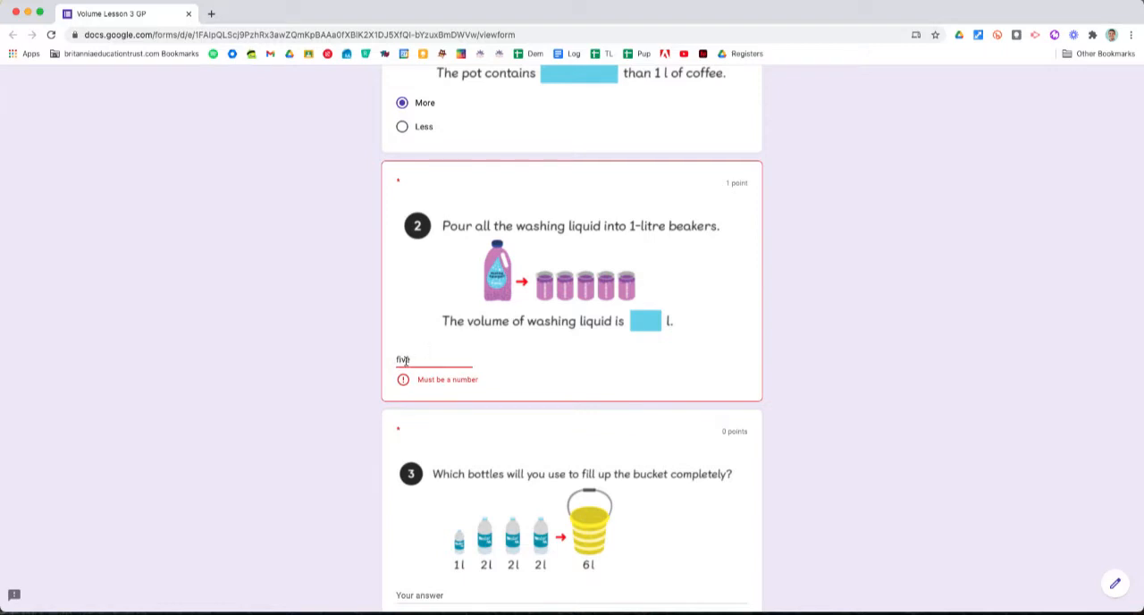
double_click(408, 359)
text(5)
Step: Answer the bucket question with "3 lots of 2l" and submit the form
scroll(342, 395, down, 3)
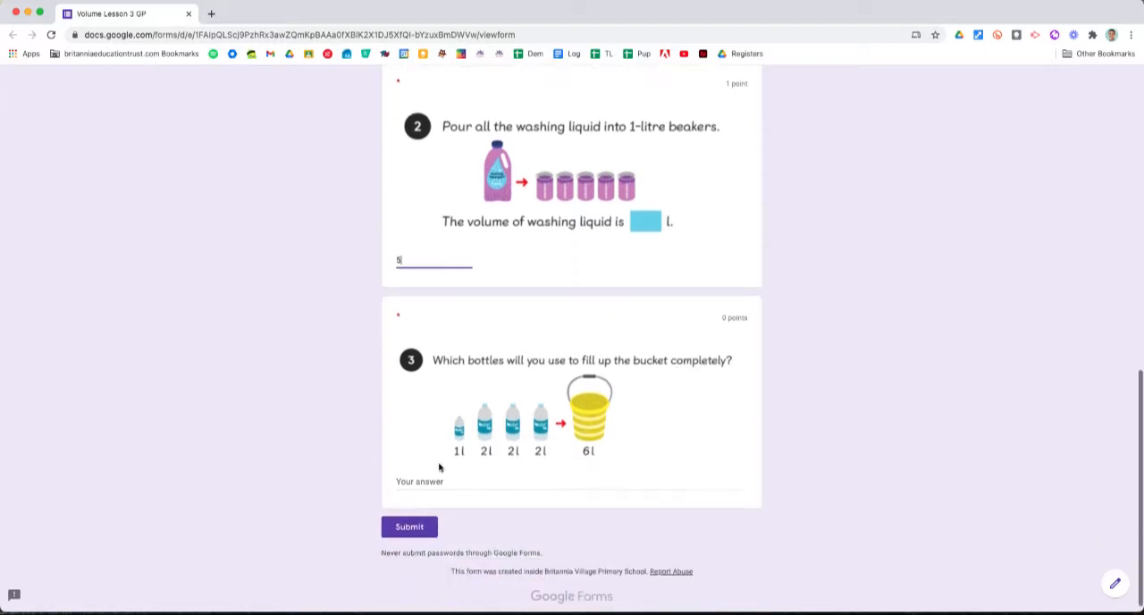
click(429, 482)
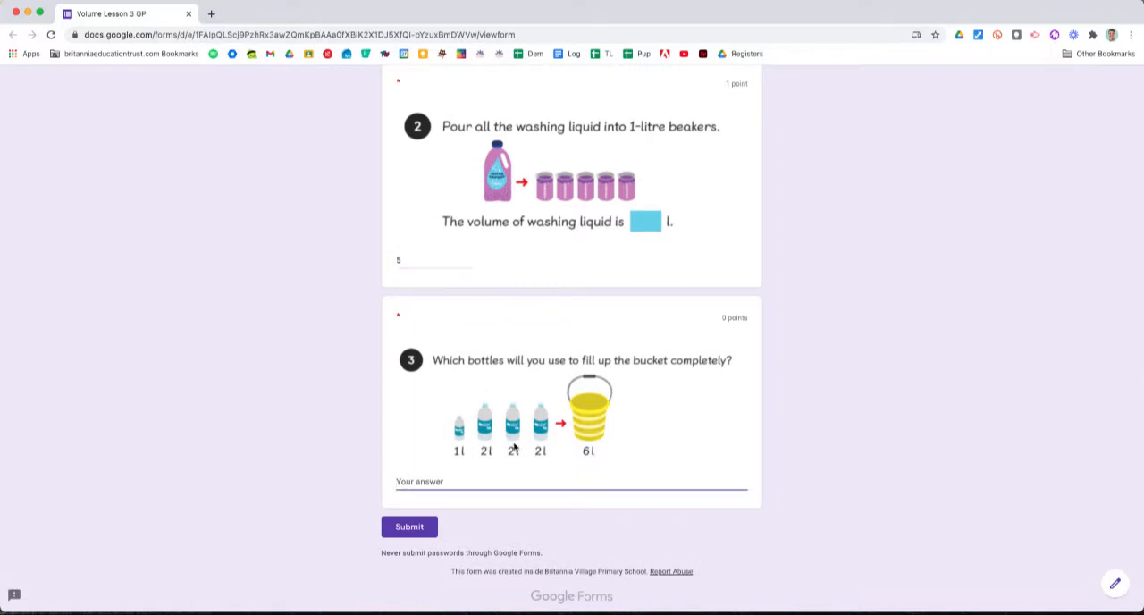
text(3 lots of 2l)
click(409, 527)
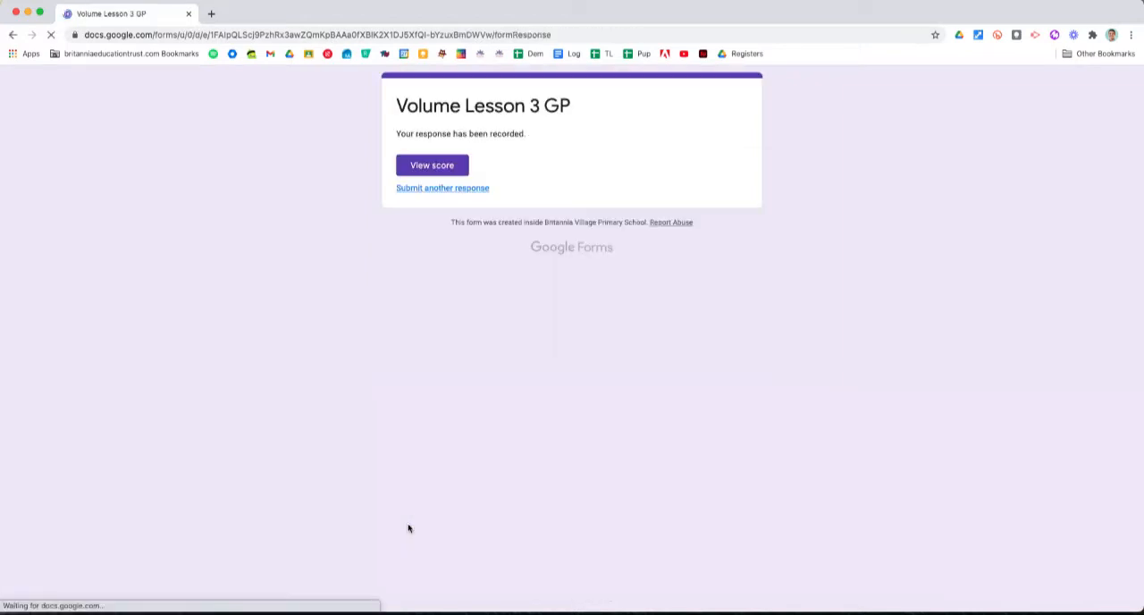
Step: View the score for the submitted response and review the marking and feedback down to question 3
click(428, 168)
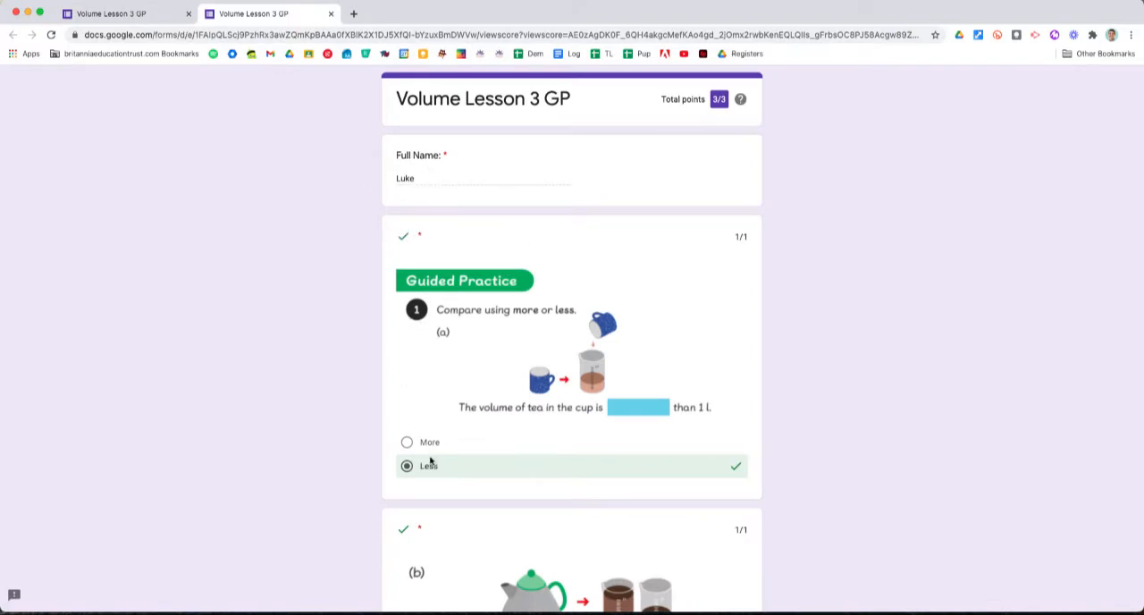
scroll(427, 472, down, 5)
scroll(428, 472, down, 3)
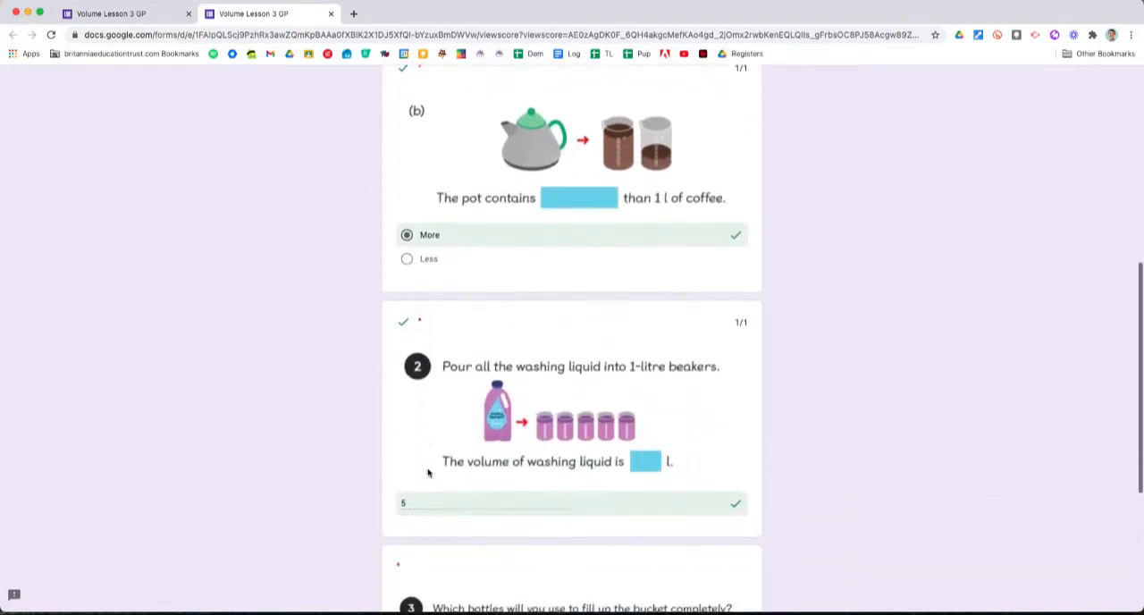
scroll(442, 345, down, 3)
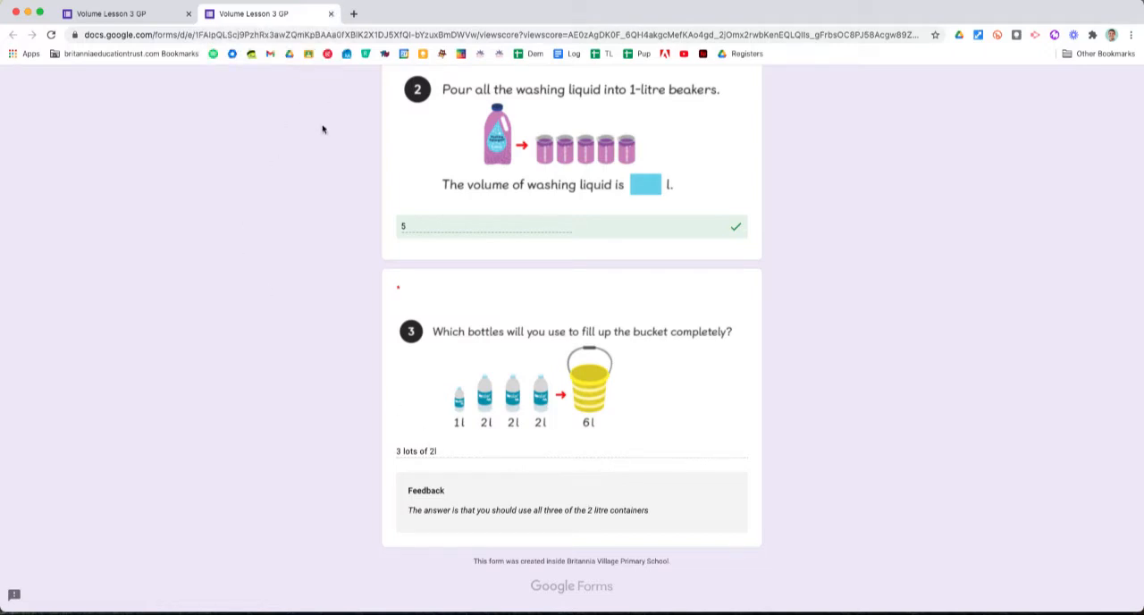
Step: Switch to the desktop space with the length worksheet and create a blank Google Form through form.new
key(ctrl+Left)
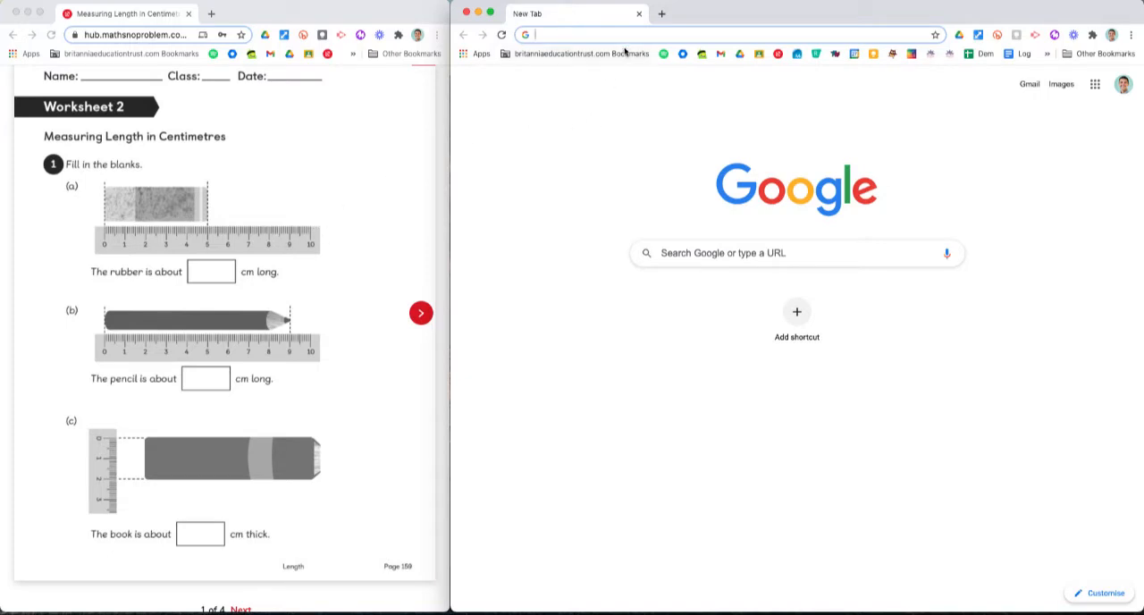
text(form.new)
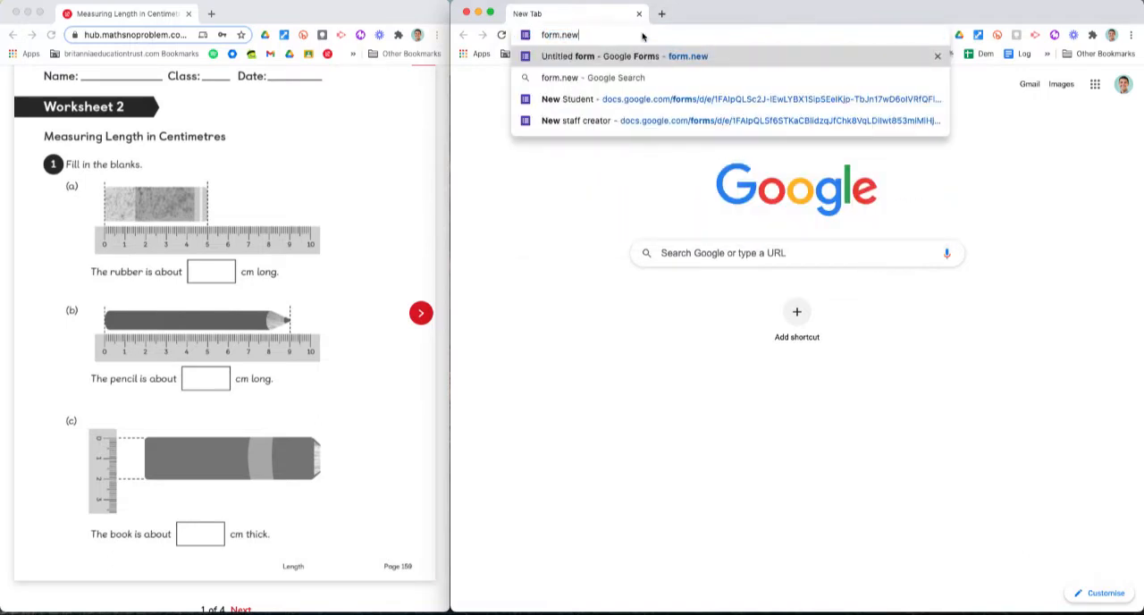
key(Return)
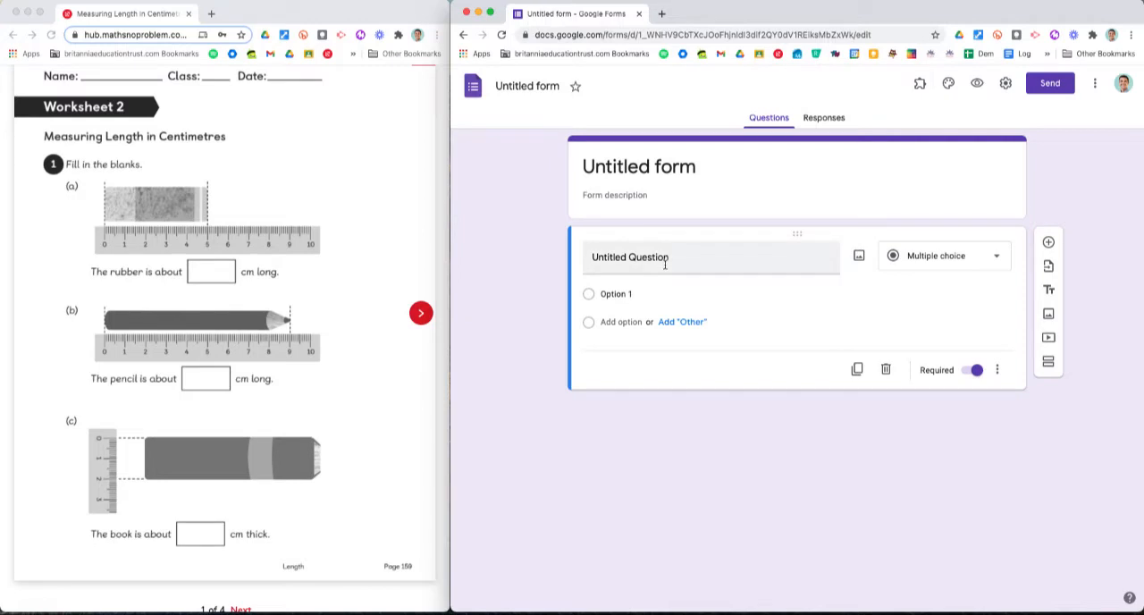
Step: Title the new form "Worksheet 2"
click(665, 170)
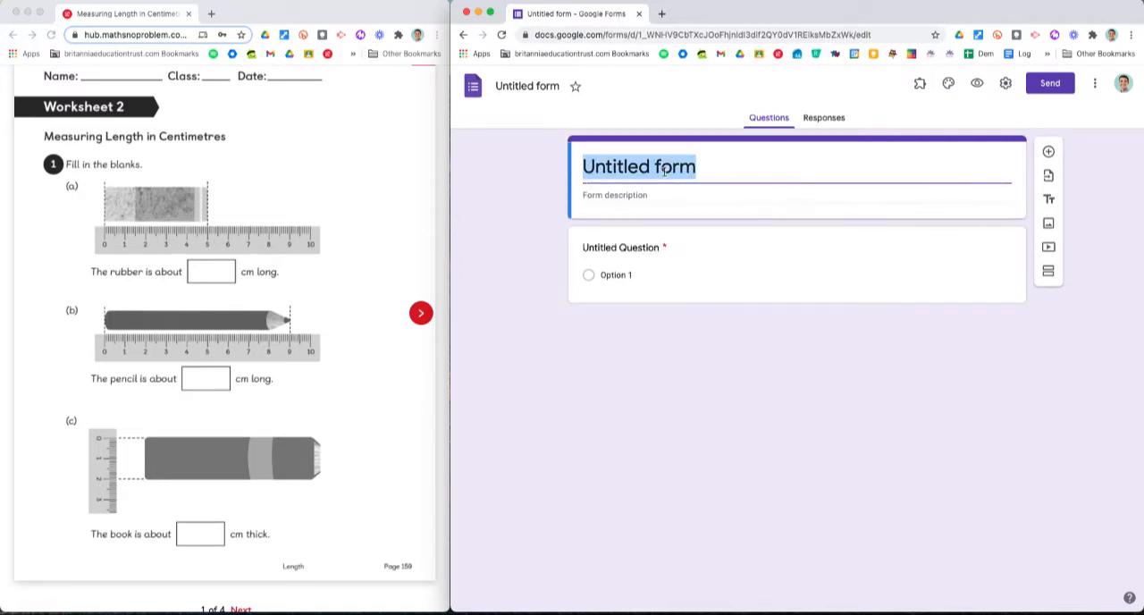
text(Workshe)
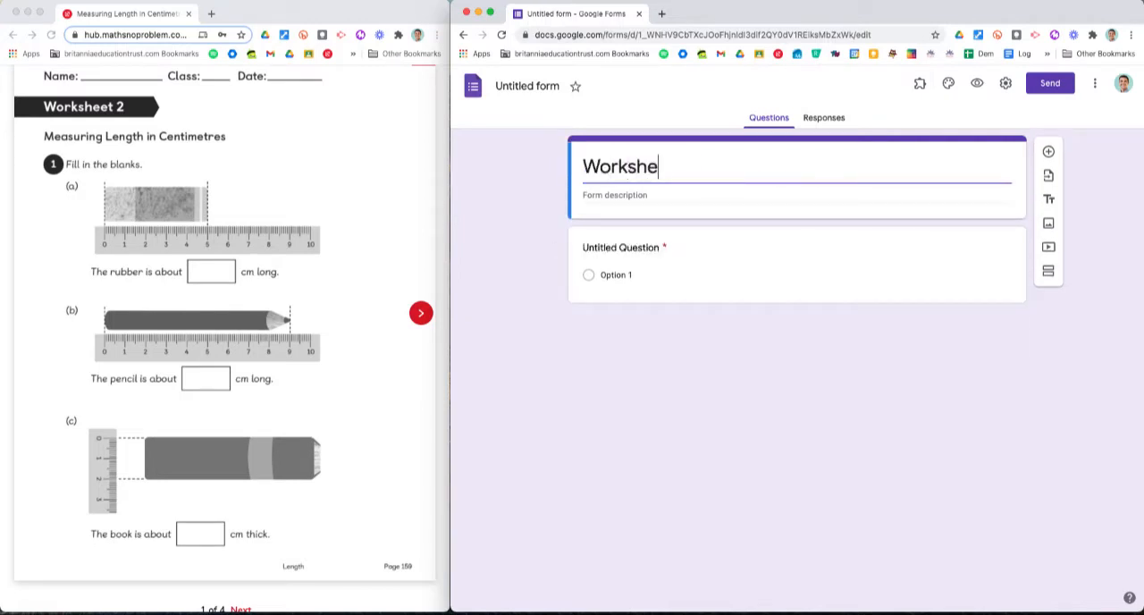
text(et 2)
Step: Set up the first question as a short-answer question titled "Name:" and add another question below it
click(619, 230)
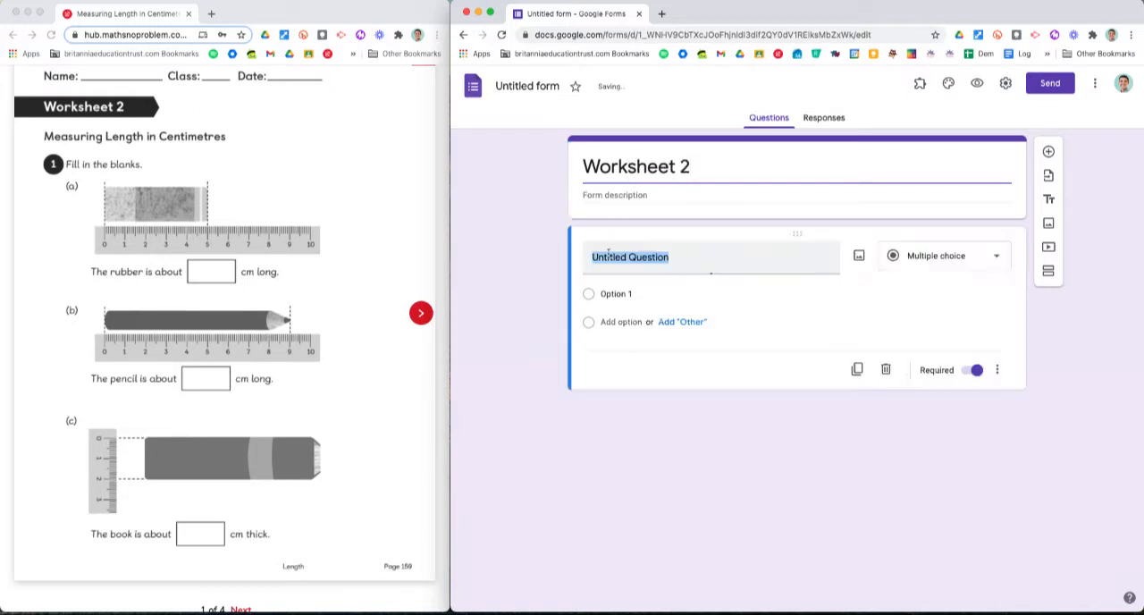
text(Name)
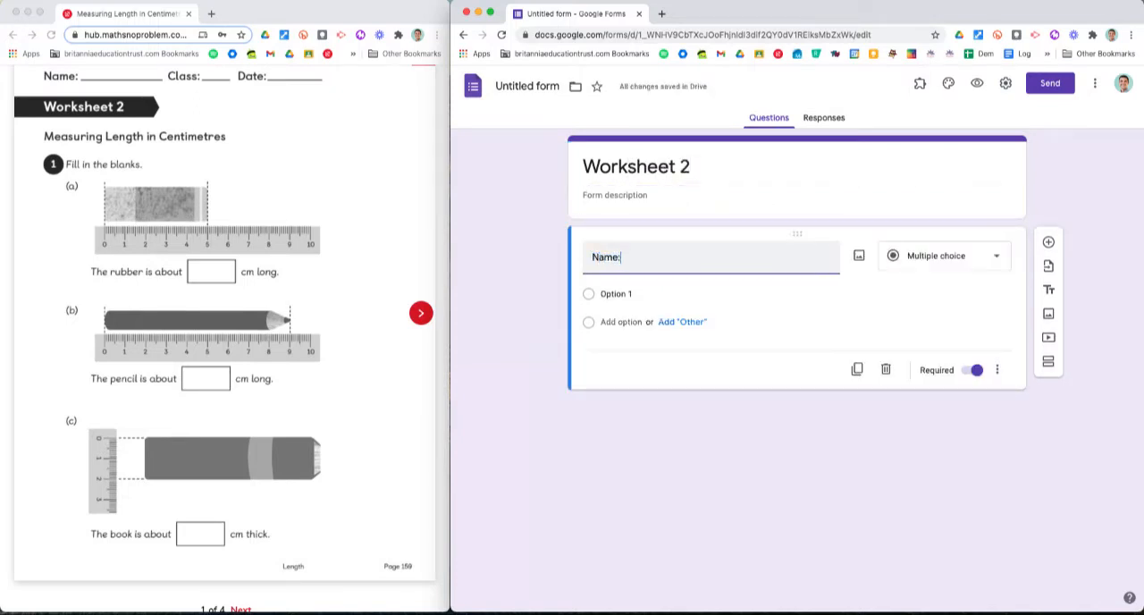
text(:)
click(948, 257)
click(934, 188)
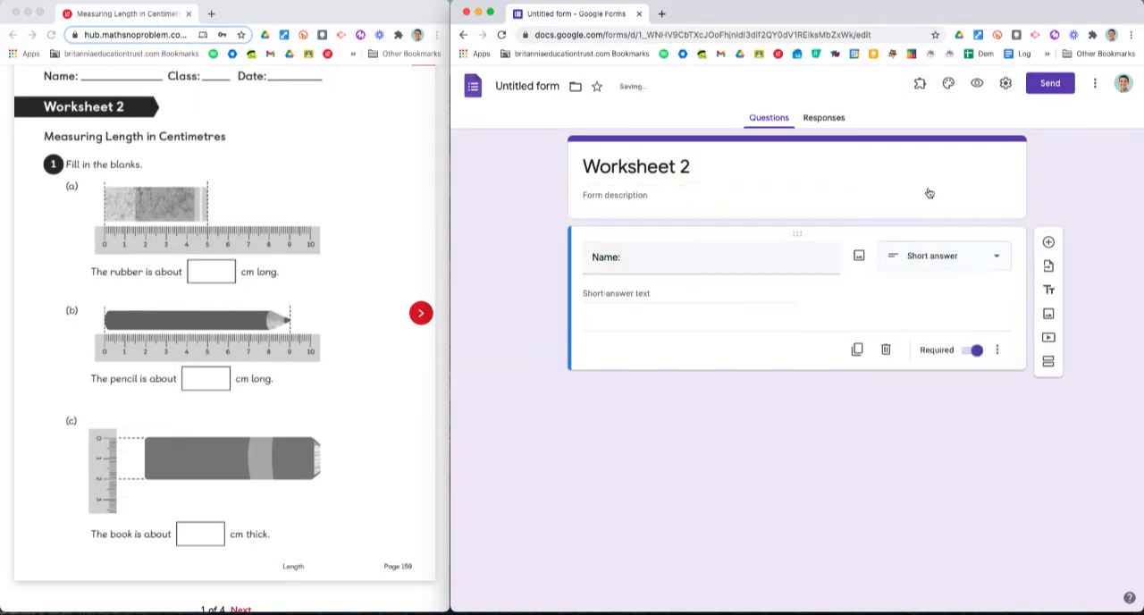
click(1047, 242)
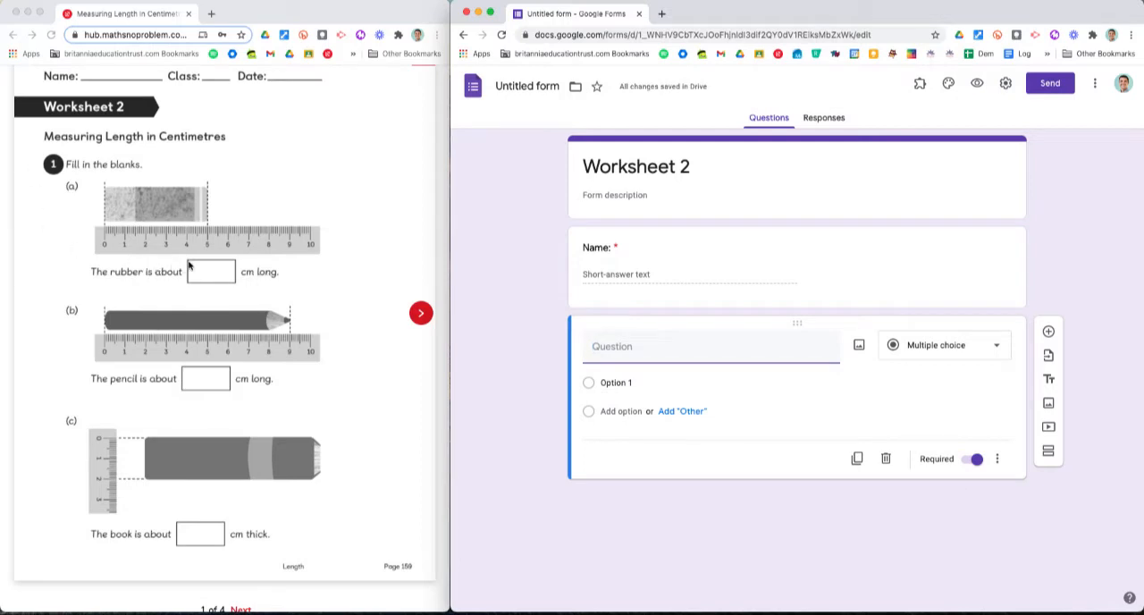
Step: Capture separate screenshots of worksheet parts (a) rubber, (b) pencil and (c) book, each with its ruler and answer sentence
key(super+shift+4)
drag(37, 149, 347, 296)
key(super+shift+4)
drag(47, 293, 353, 403)
key(super+shift+4)
drag(45, 408, 346, 557)
click(421, 317)
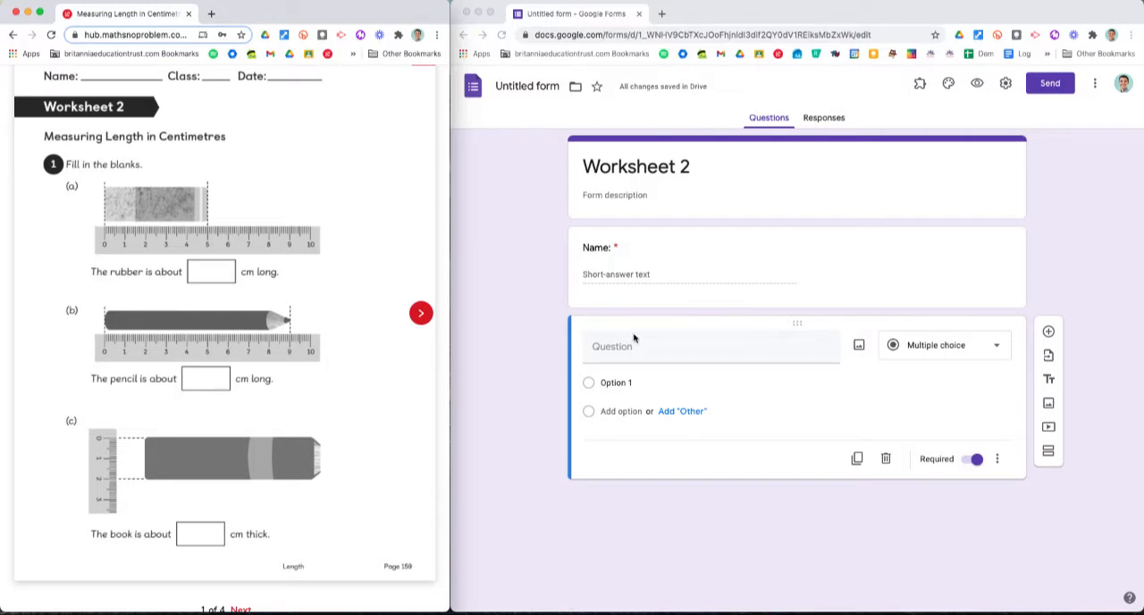
Step: Insert the rubber screenshot from the Desktop into the second question and enlarge it to nearly the question's full width
click(735, 365)
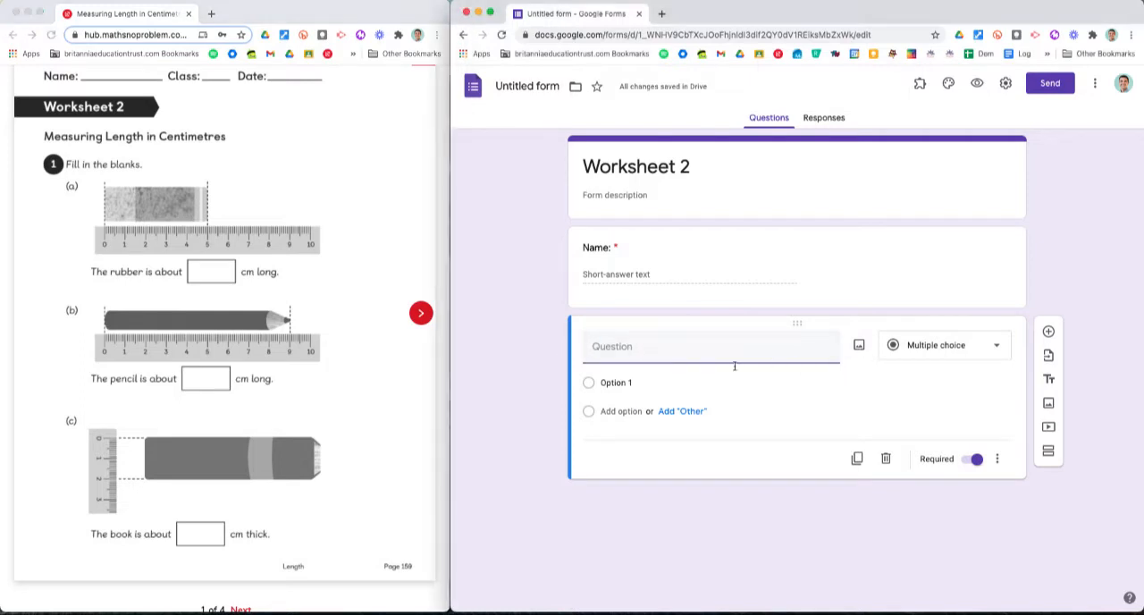
click(859, 348)
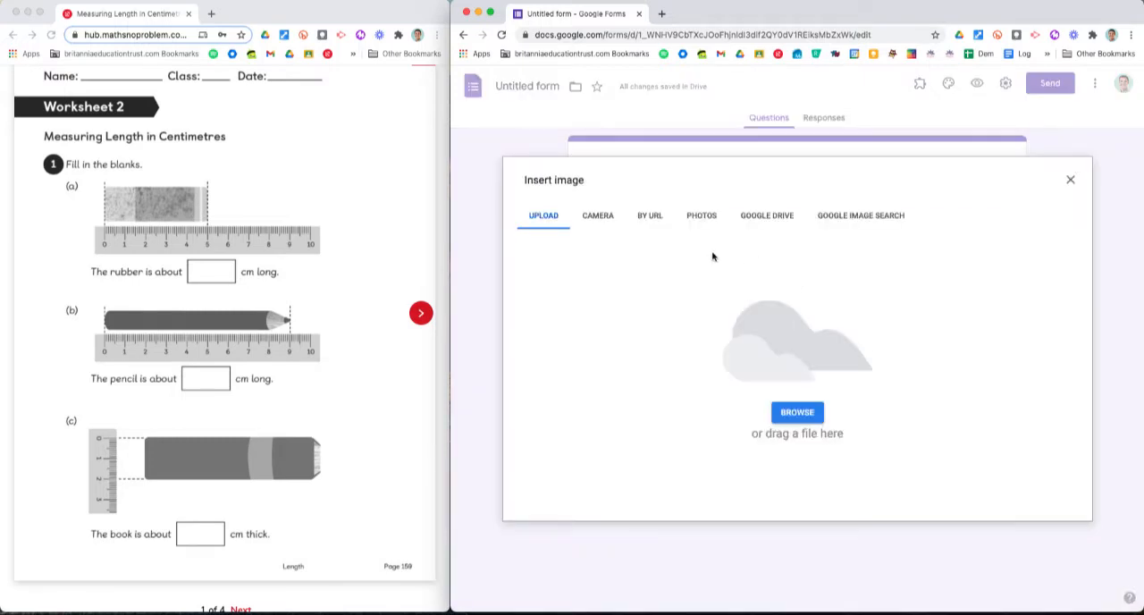
click(796, 413)
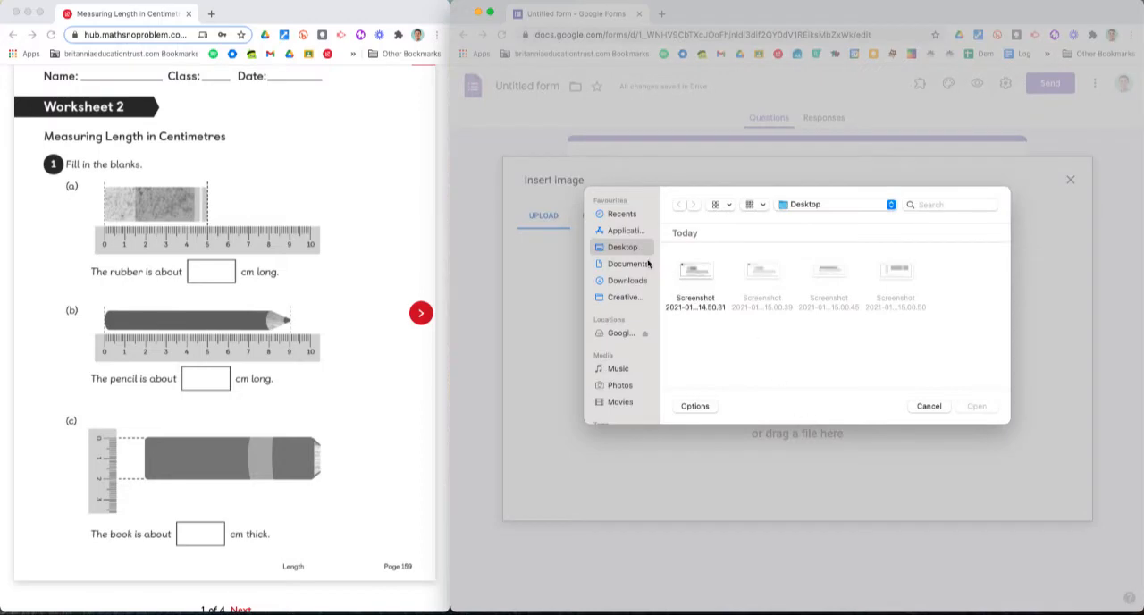
double_click(696, 273)
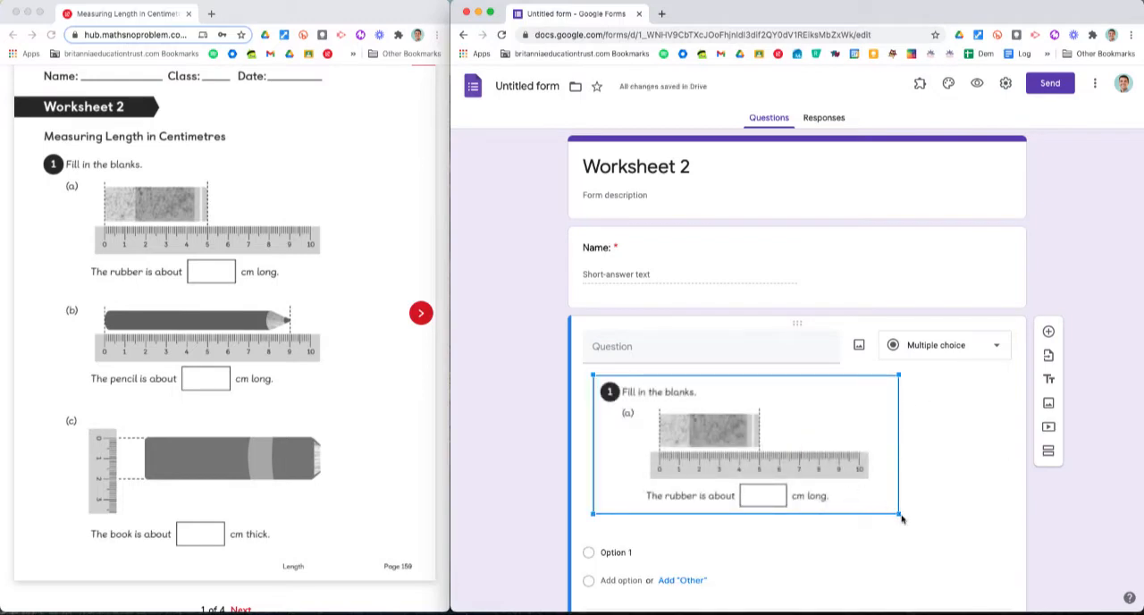
drag(900, 513, 990, 554)
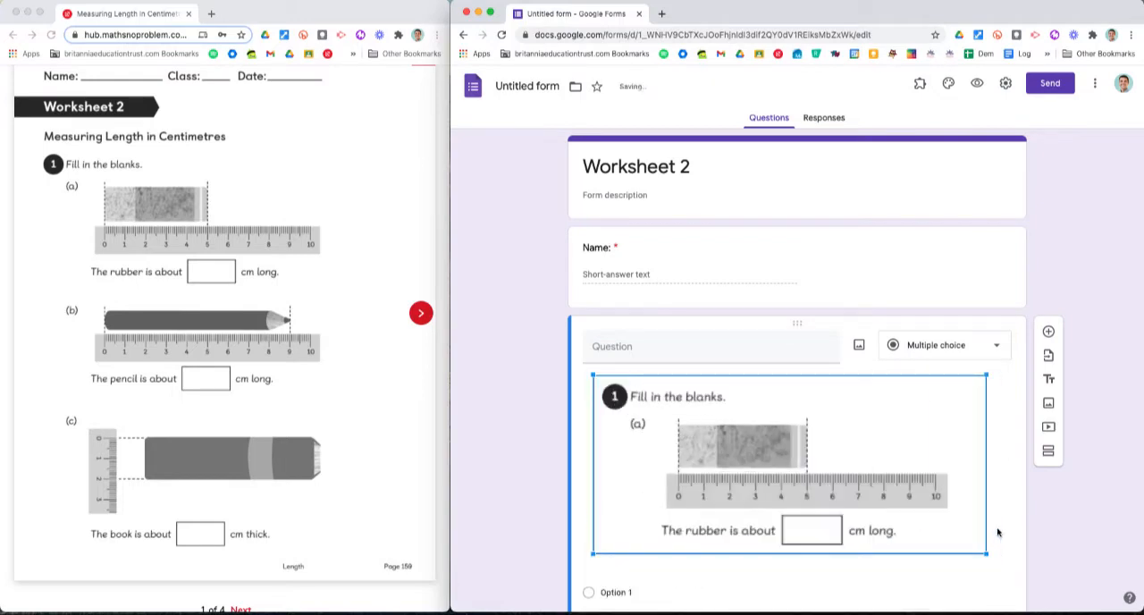
Step: Give the rubber question the multiple-choice options 3, 4 and 5
scroll(1011, 503, down, 2)
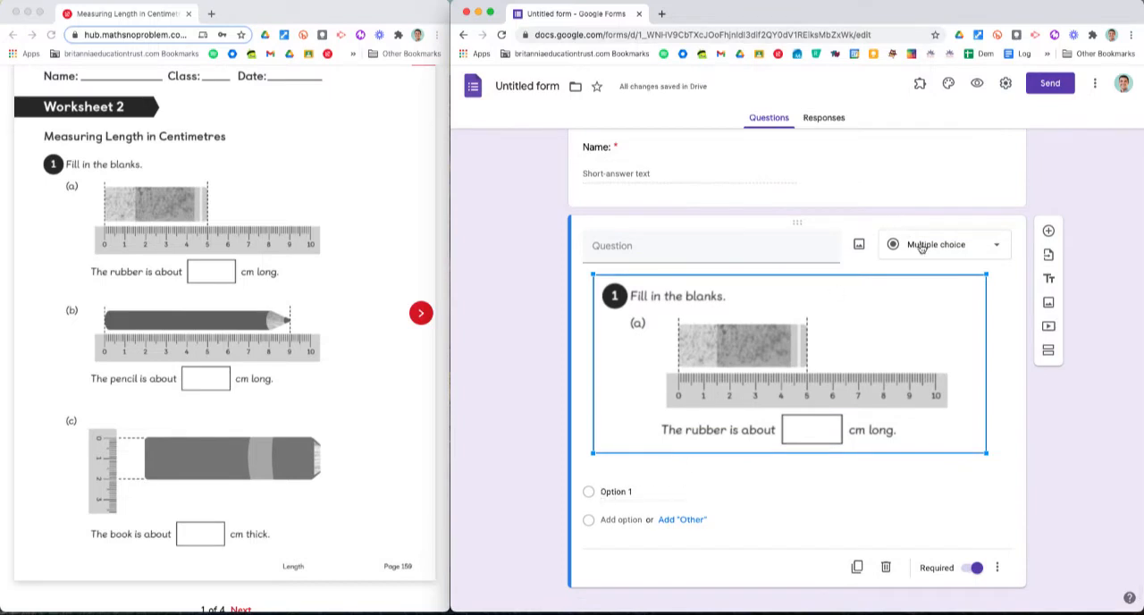
click(621, 492)
text(3)
key(Return)
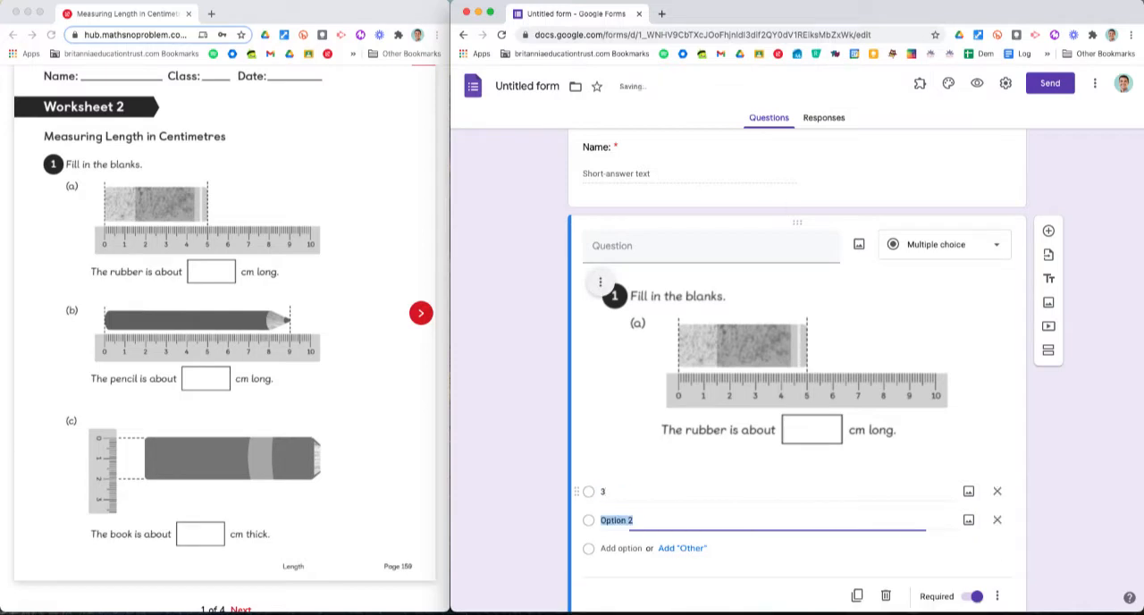
text(4)
key(Return)
text(5)
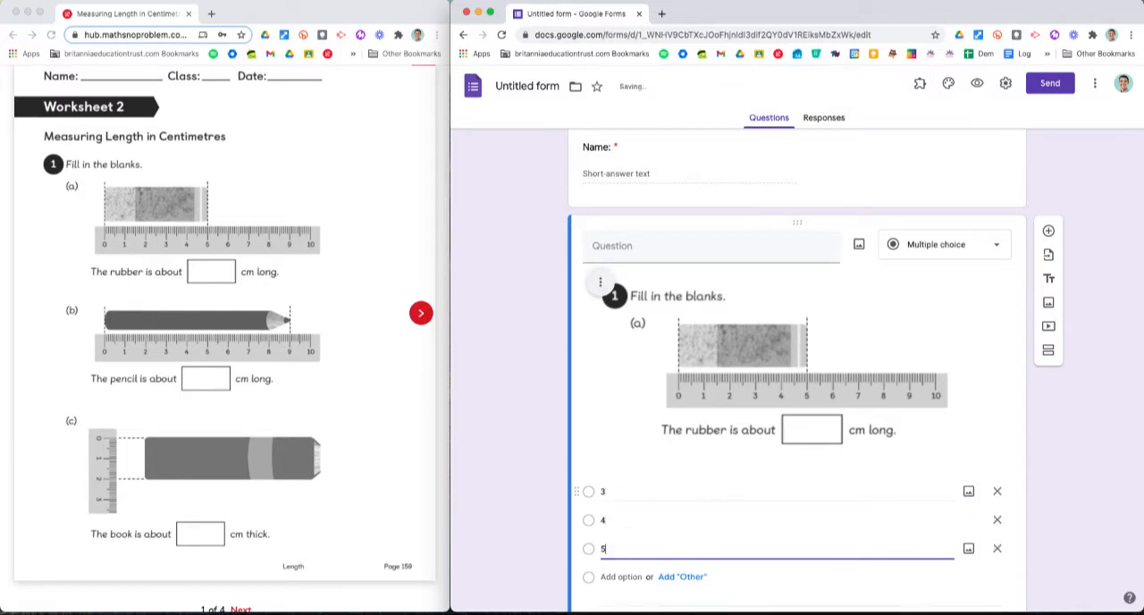
Step: Change the rubber question's type to Short answer
click(955, 256)
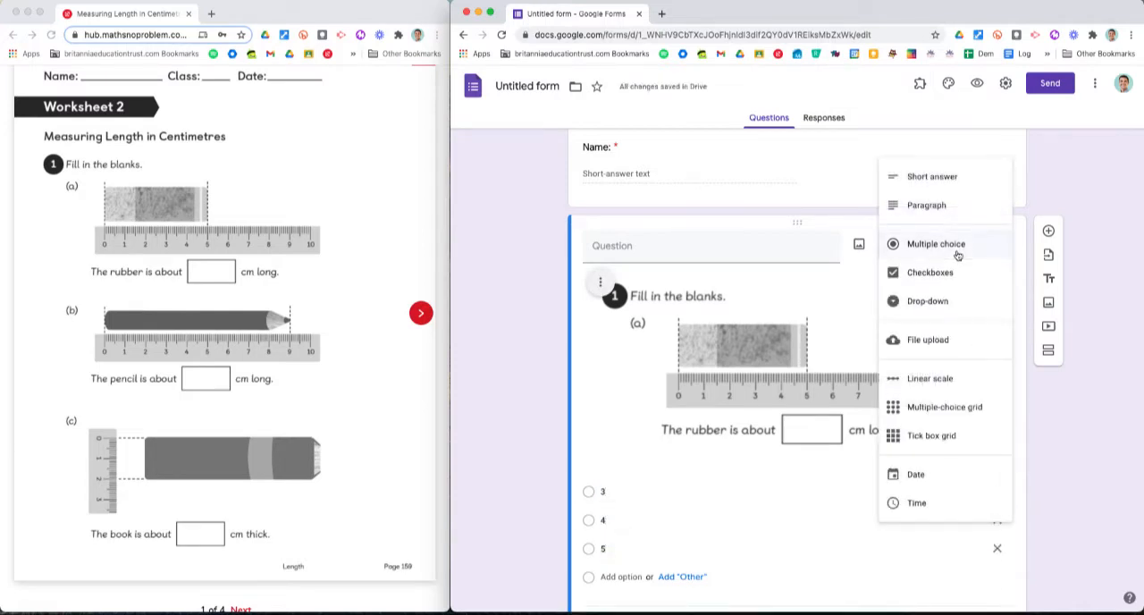
click(948, 178)
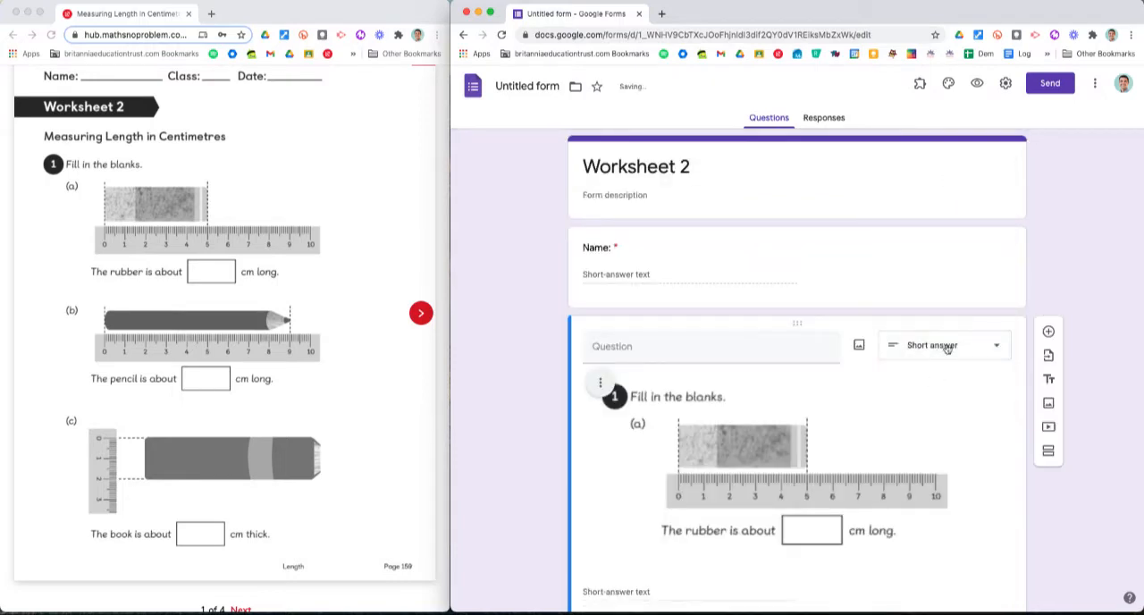
Step: Add response validation to the rubber question so it only accepts a number between 0 and 10
scroll(947, 347, down, 2)
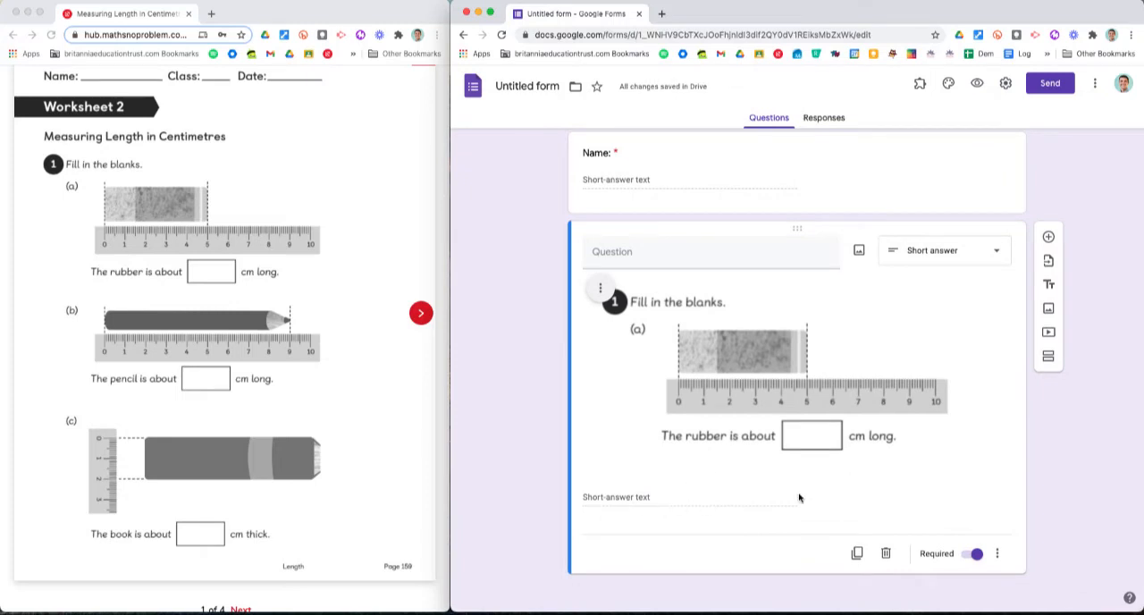
click(1001, 553)
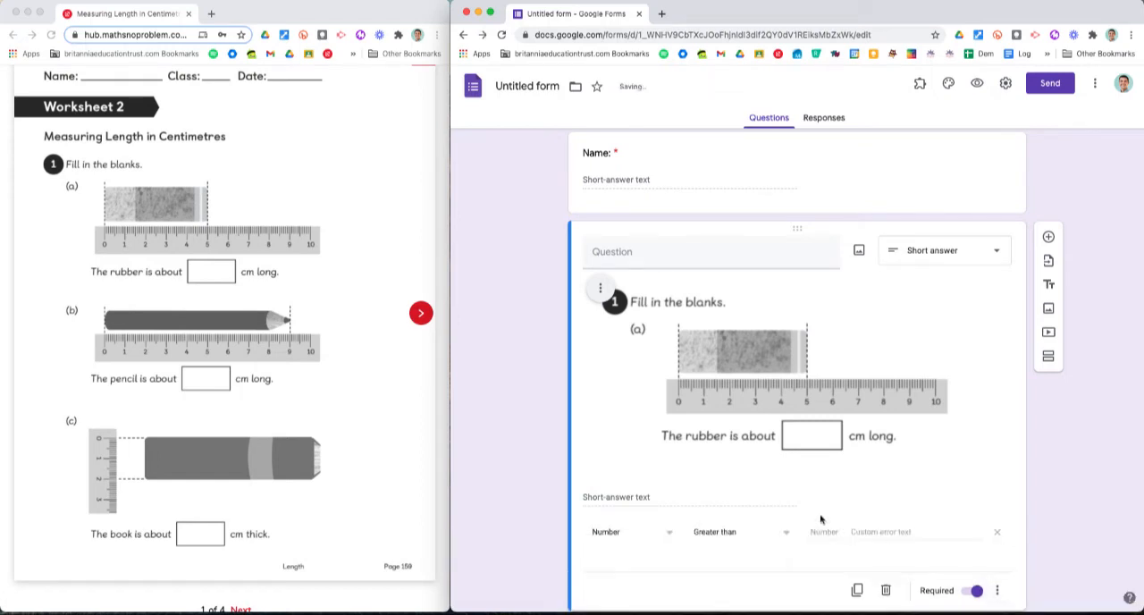
scroll(810, 518, down, 1)
click(754, 494)
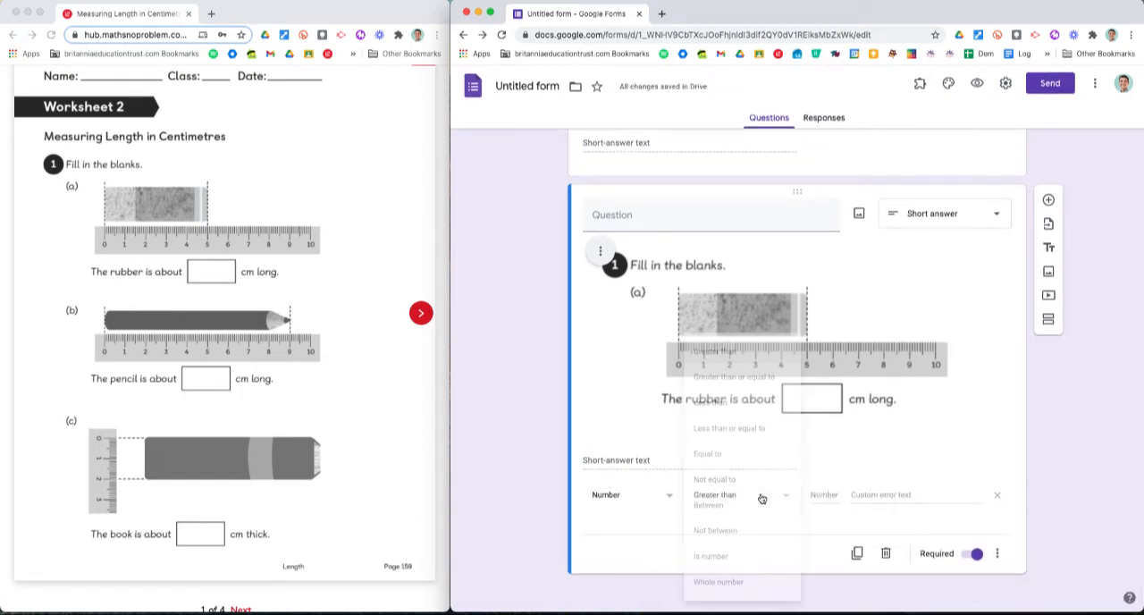
click(711, 507)
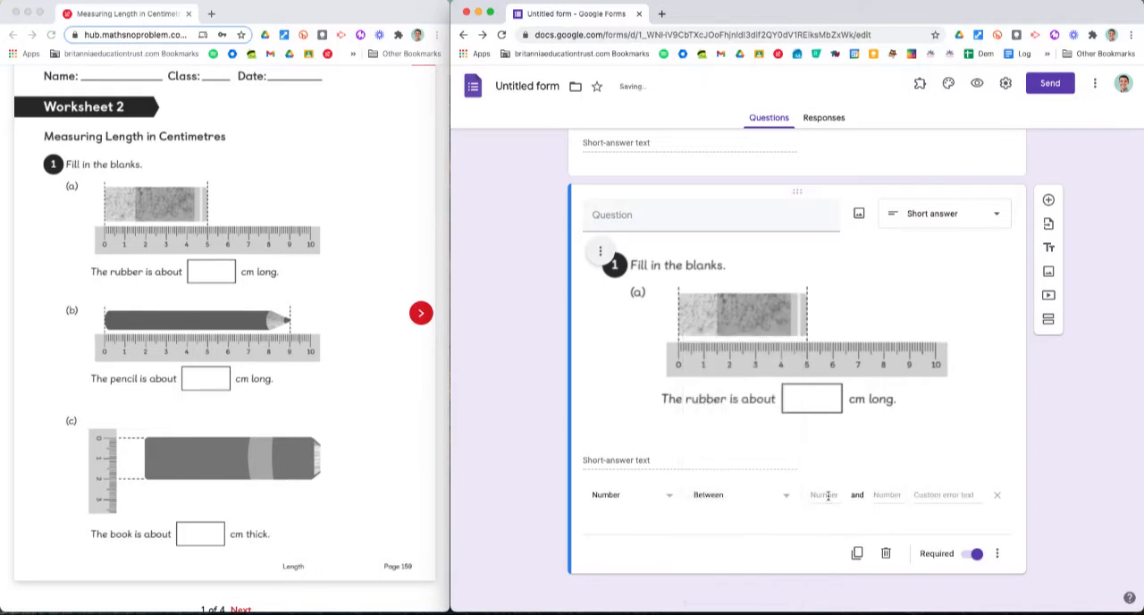
text(0)
click(885, 495)
text(10)
click(934, 494)
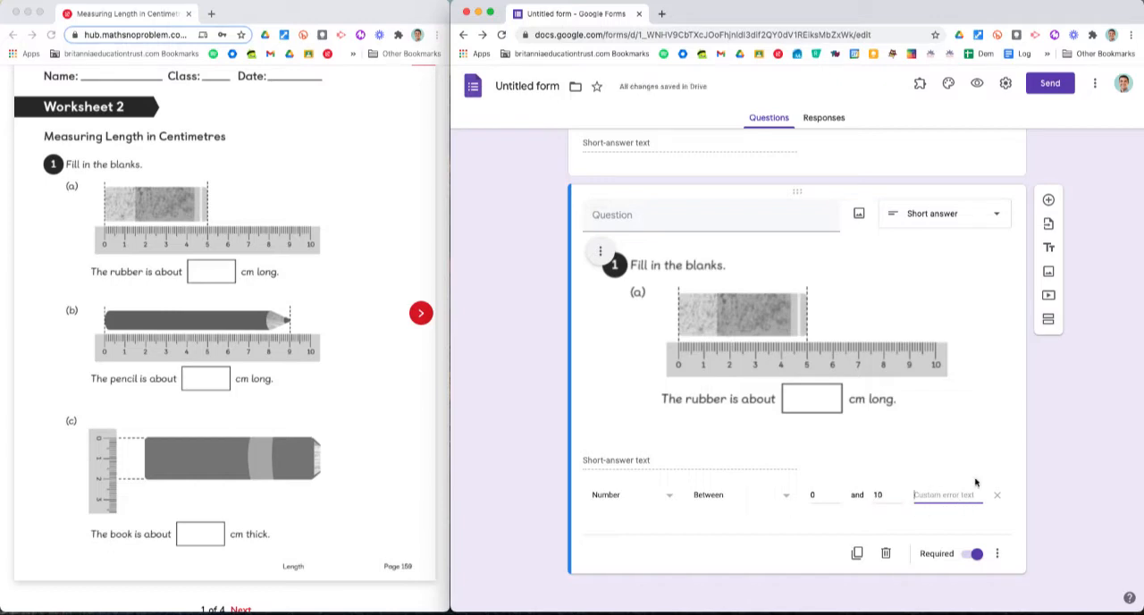
click(1026, 426)
scroll(942, 308, up, 3)
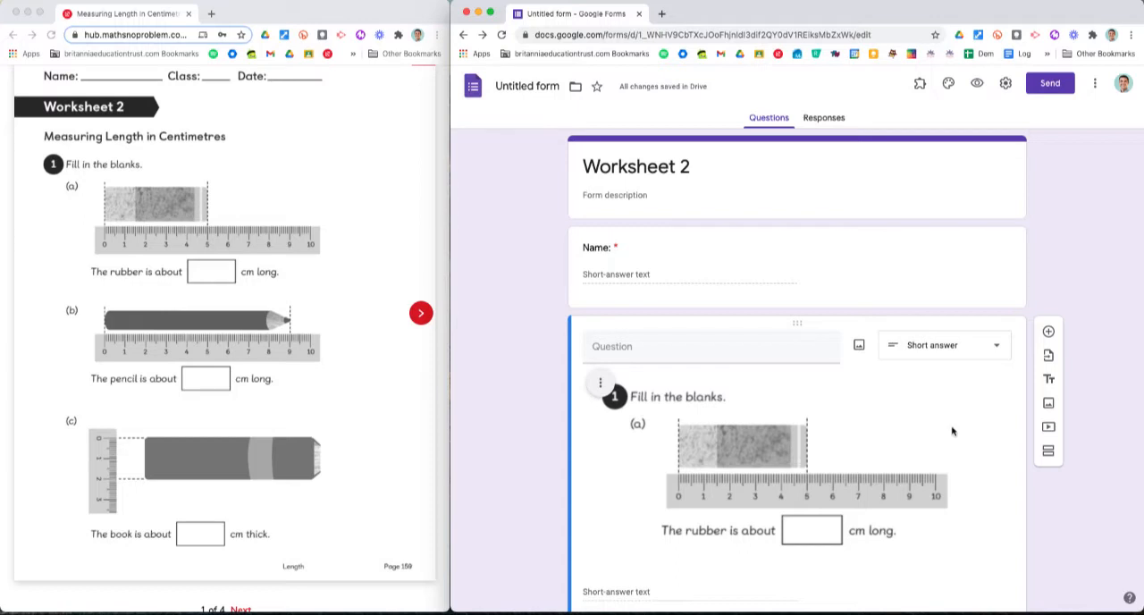
Step: Preview the form and test the rubber answer field with a word, 4 and 5, closing the preview at the end
scroll(953, 429, down, 2)
scroll(952, 429, up, 2)
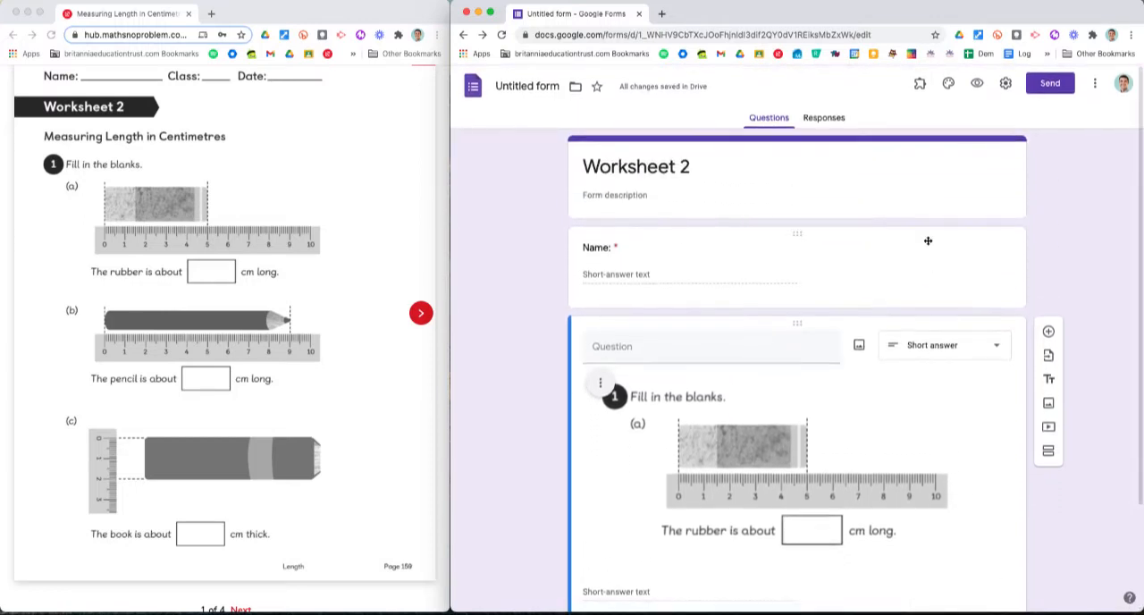
click(978, 85)
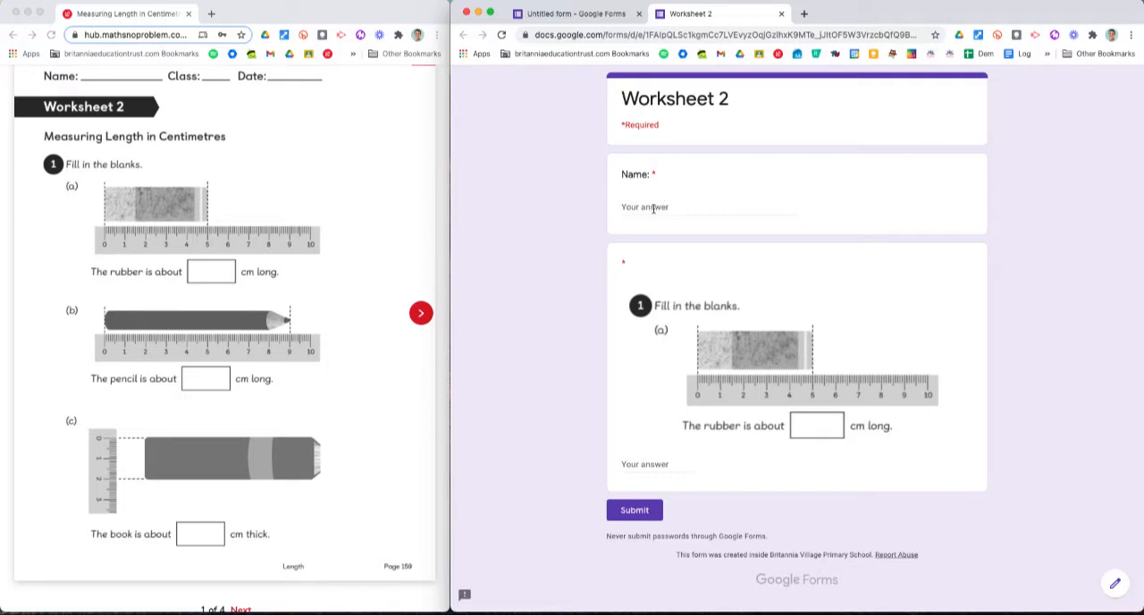
click(639, 464)
text(five)
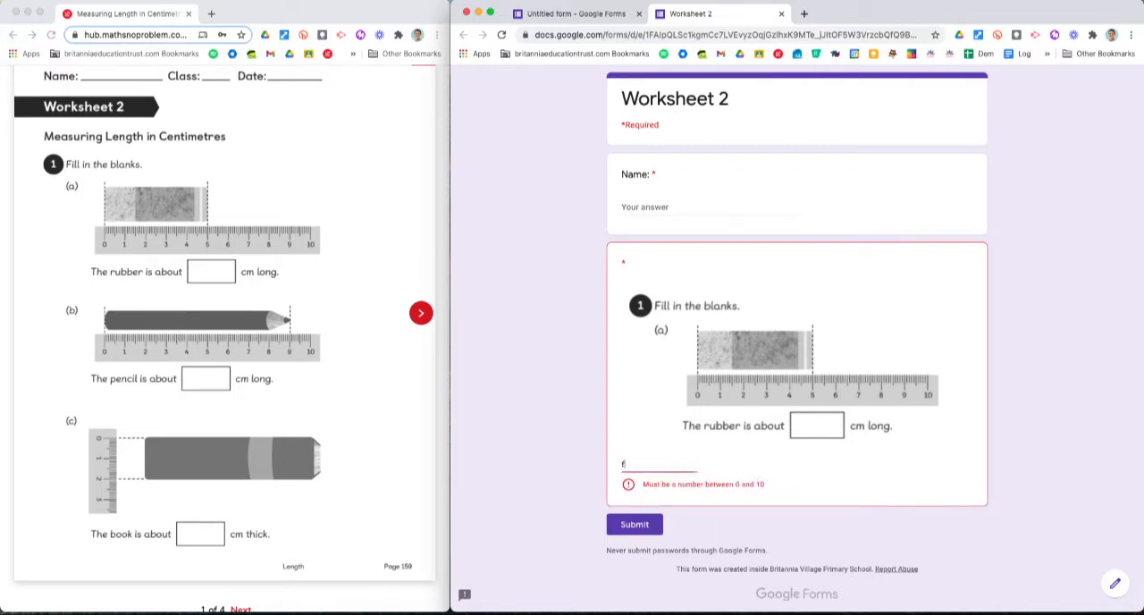
key(BackSpace)
text(4)
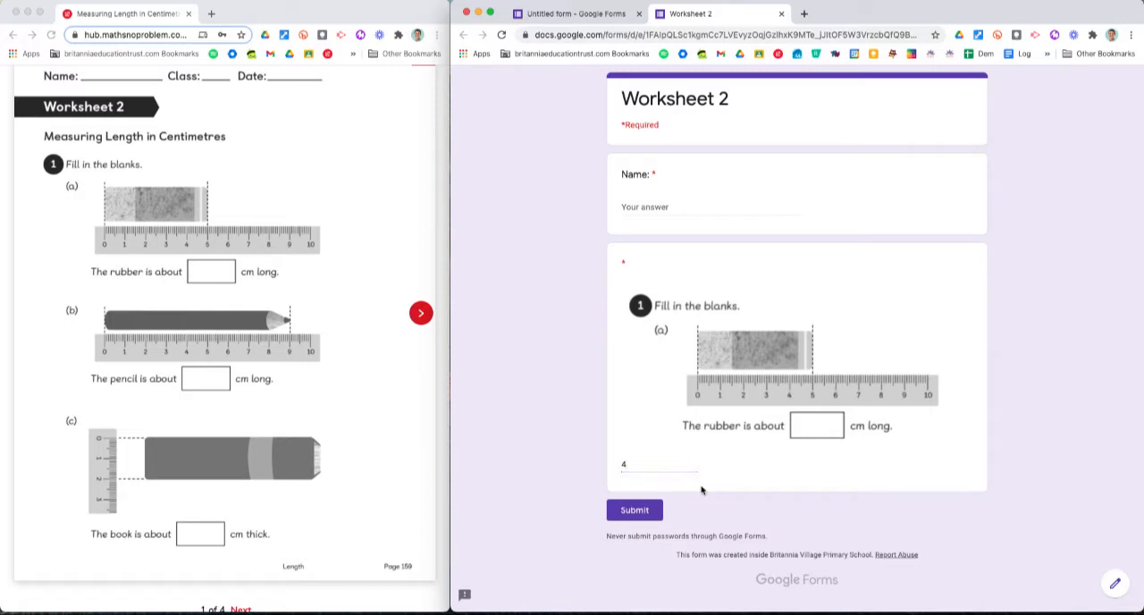
key(BackSpace)
text(5)
click(782, 14)
click(613, 234)
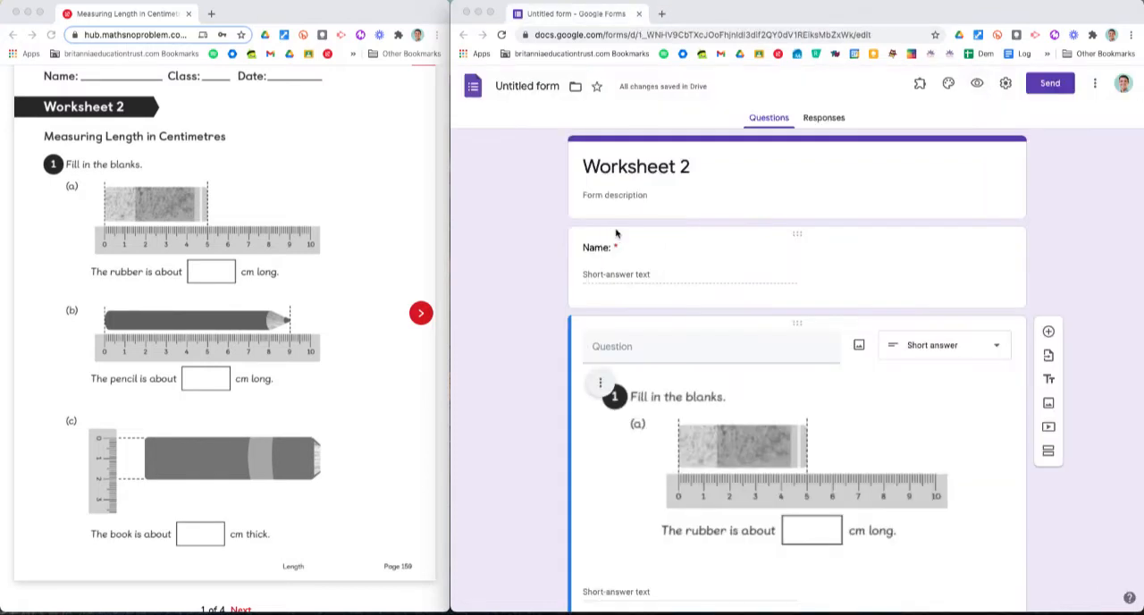
Step: Turn the form into a quiz in its settings, review the general and presentation options, and save
scroll(793, 358, down, 3)
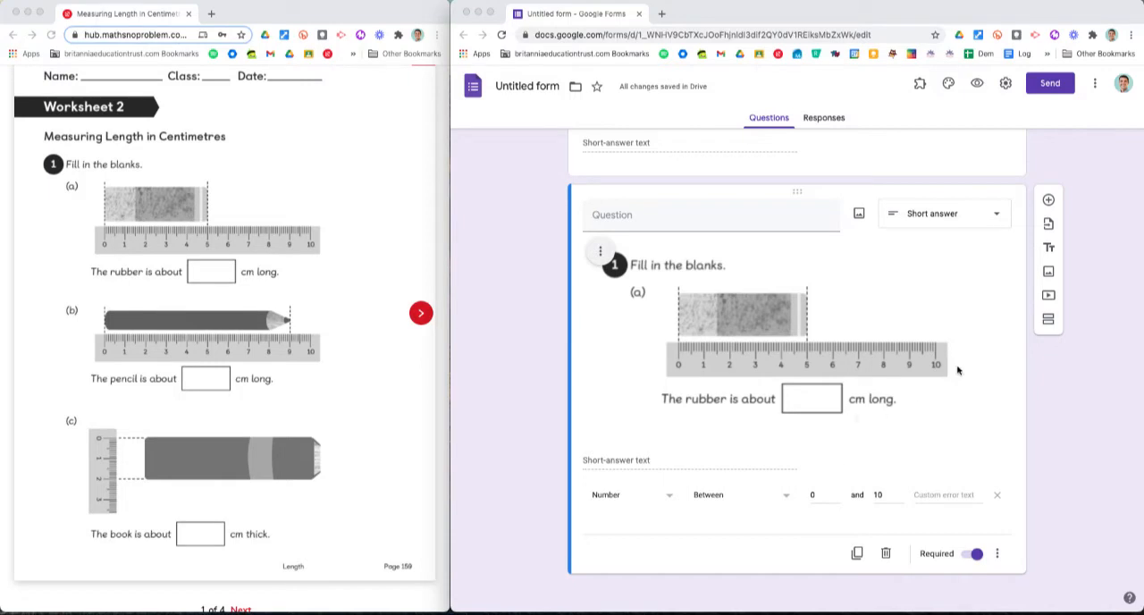
click(1006, 83)
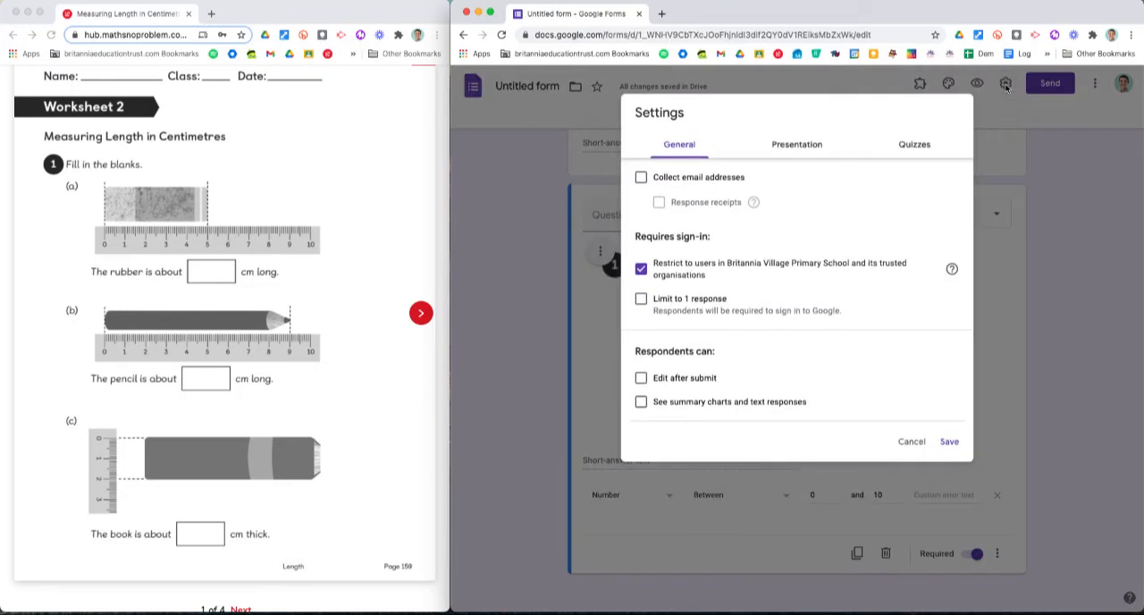
click(912, 145)
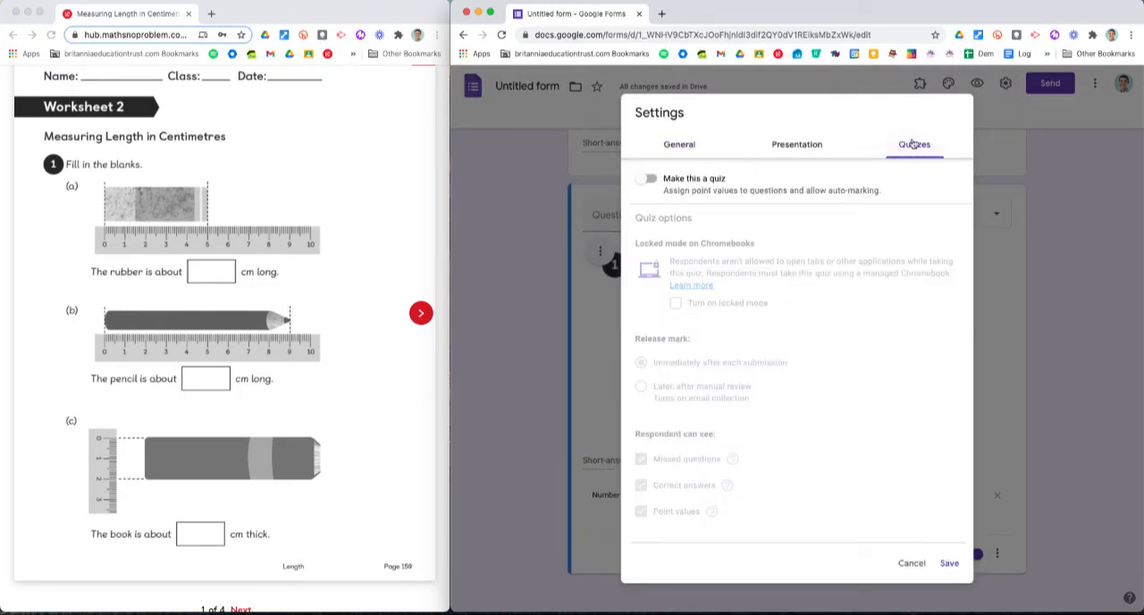
click(649, 180)
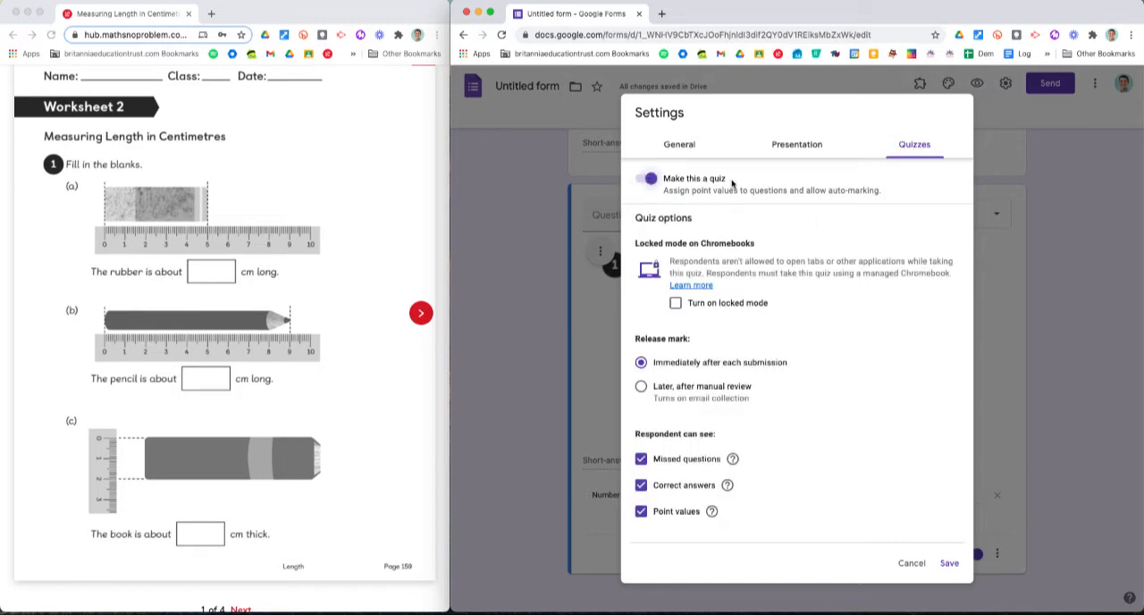
click(685, 143)
click(808, 144)
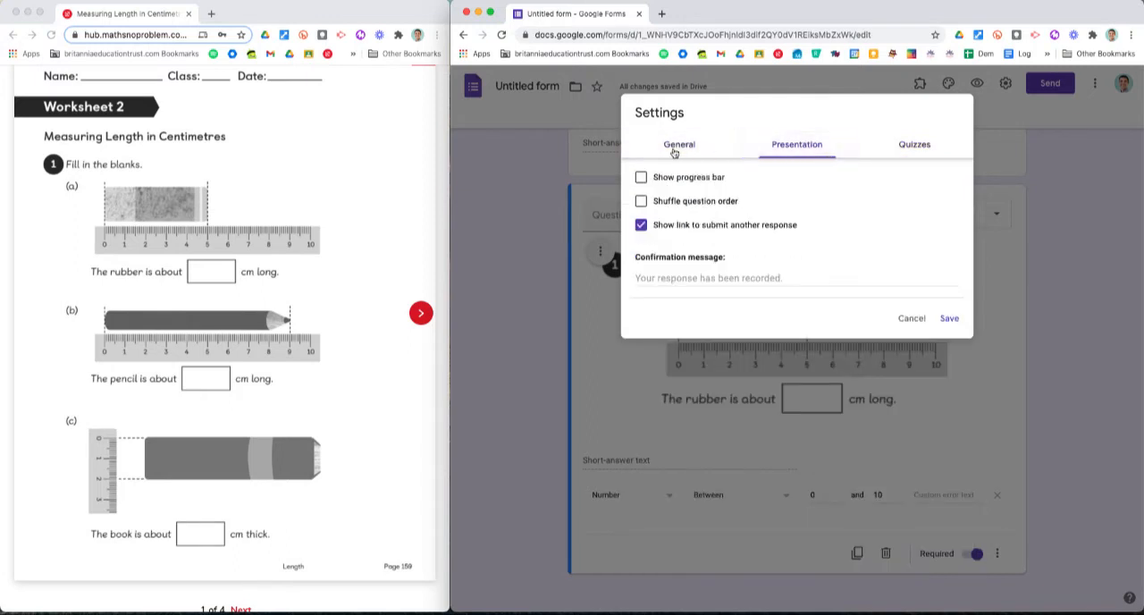
click(676, 146)
click(797, 146)
click(912, 146)
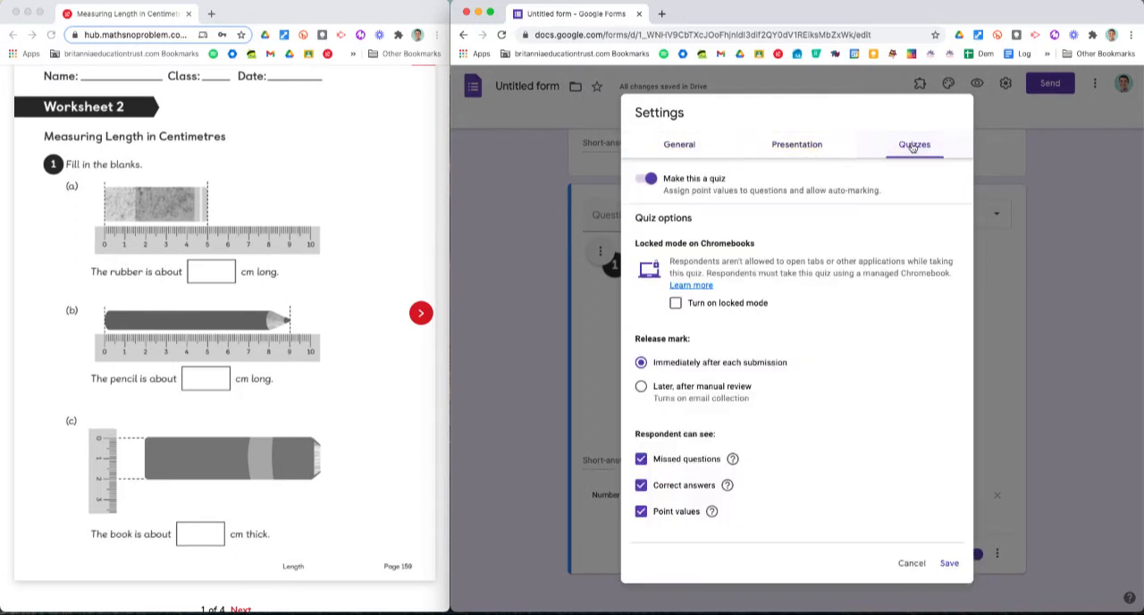
click(949, 563)
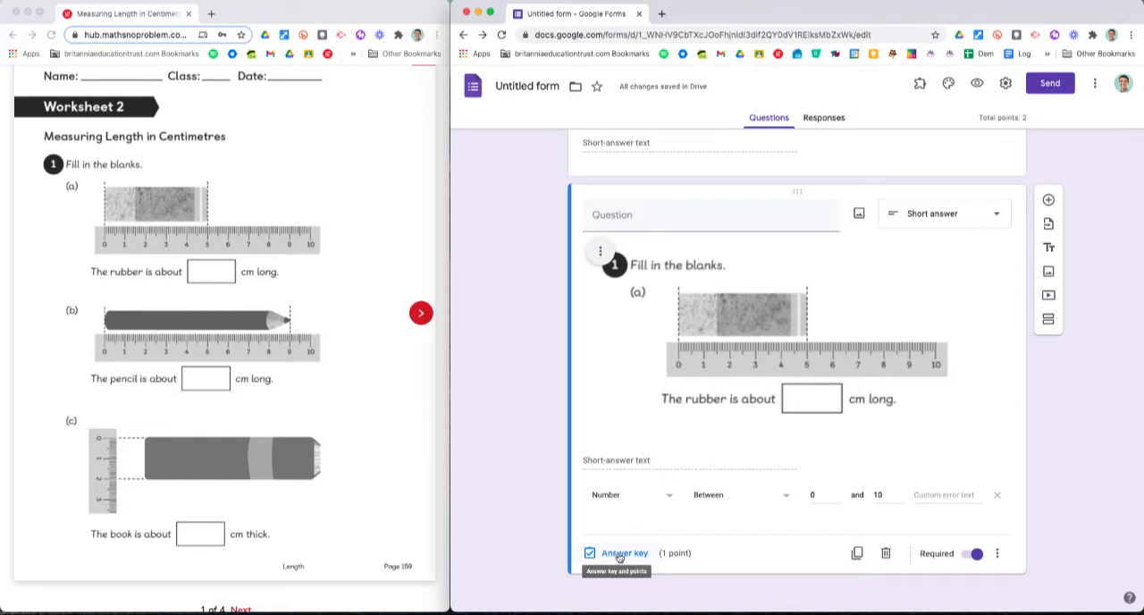
Step: Set the rubber question's correct answer to 5 in its answer key
click(621, 555)
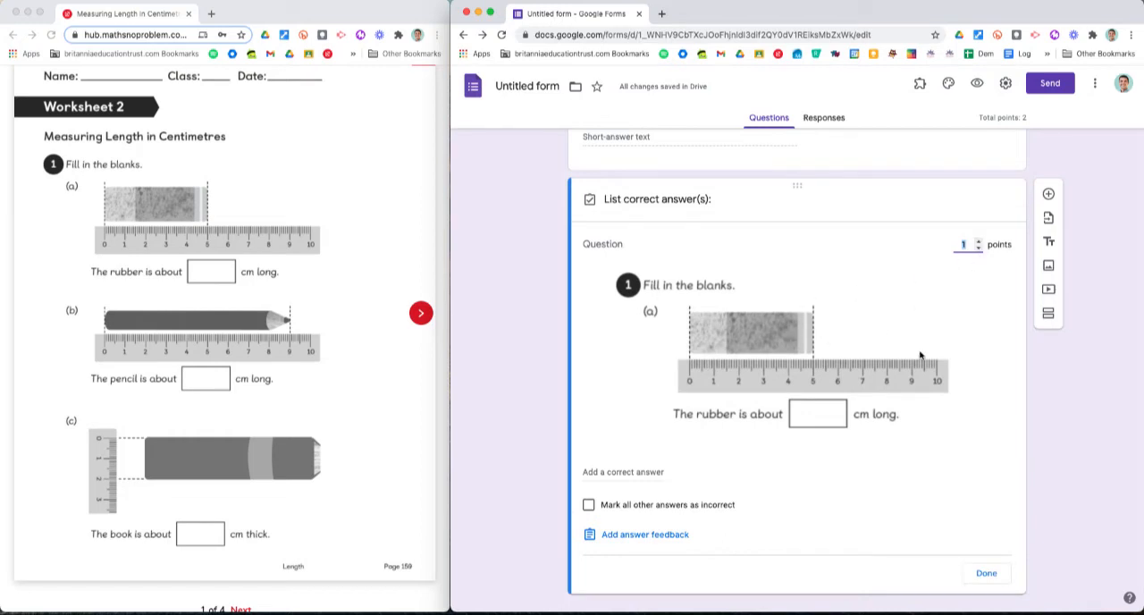
scroll(879, 386, down, 1)
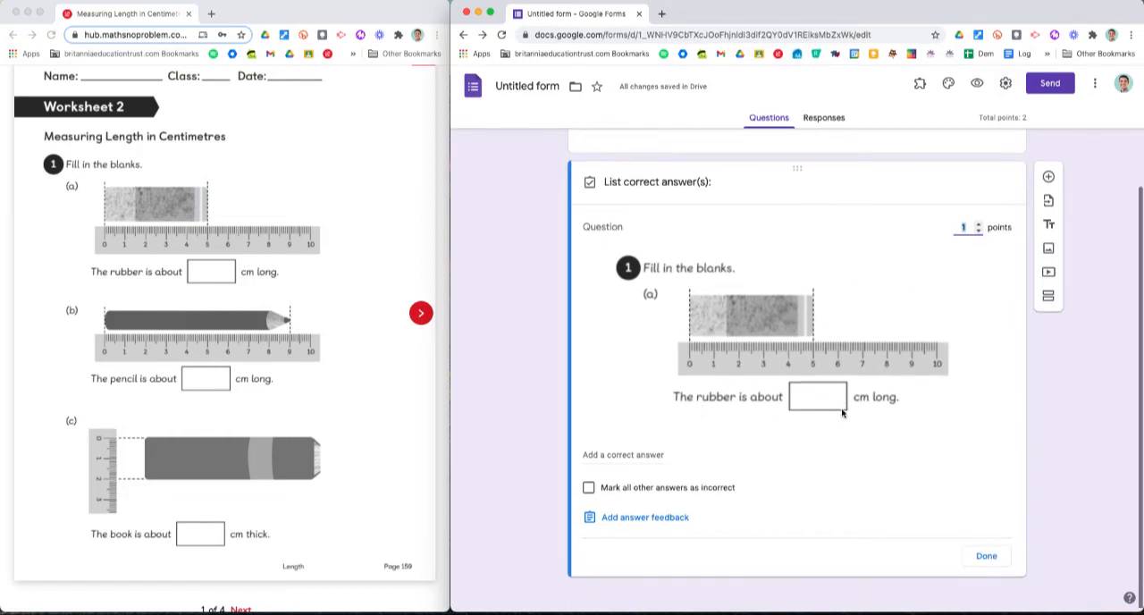
click(591, 454)
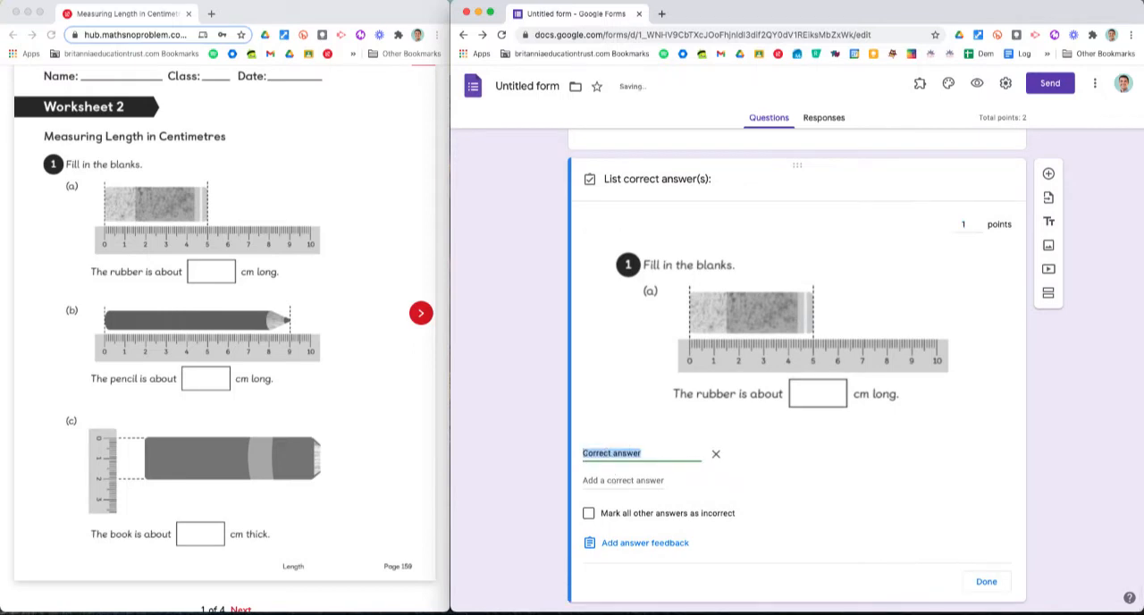
text(5)
click(987, 581)
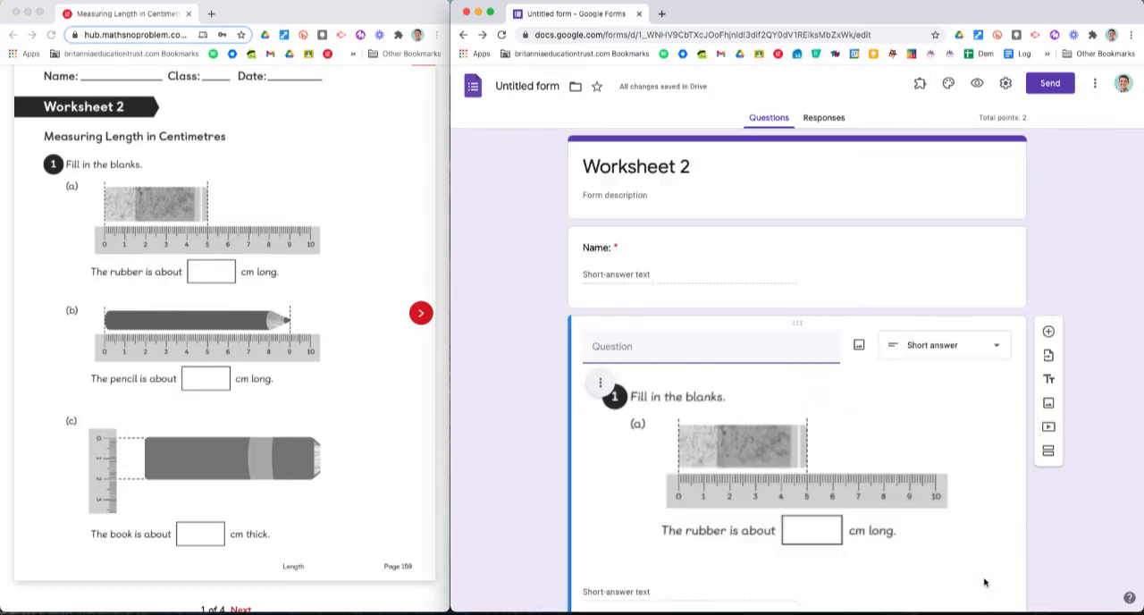
Step: Examine the answer feedback option in the rubber question's answer key without adding any feedback
scroll(858, 482, down, 3)
click(647, 562)
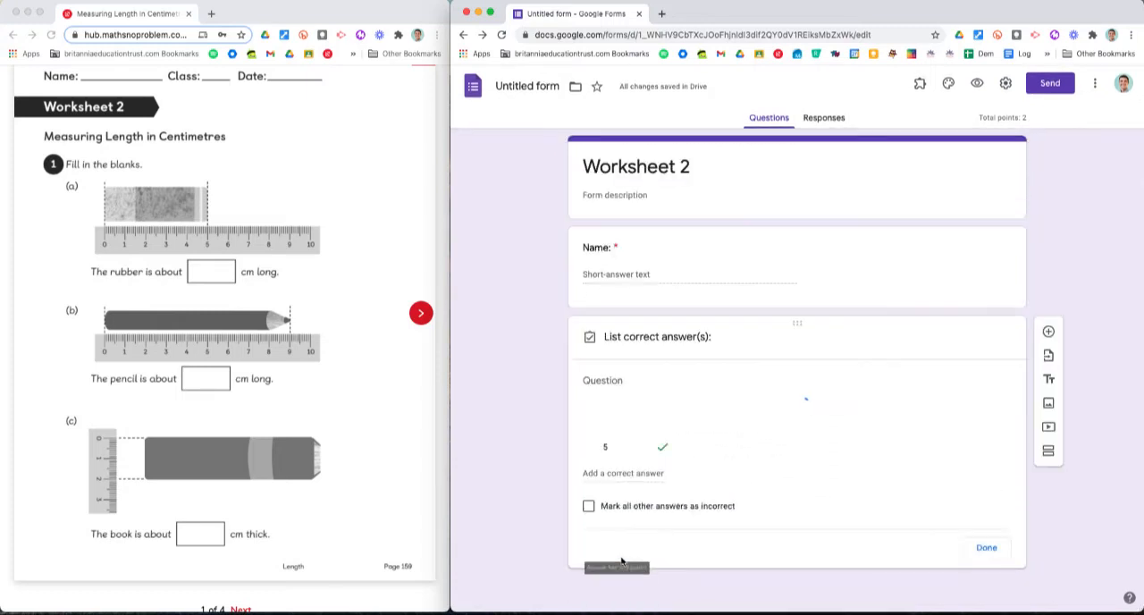
scroll(636, 530, down, 3)
click(626, 514)
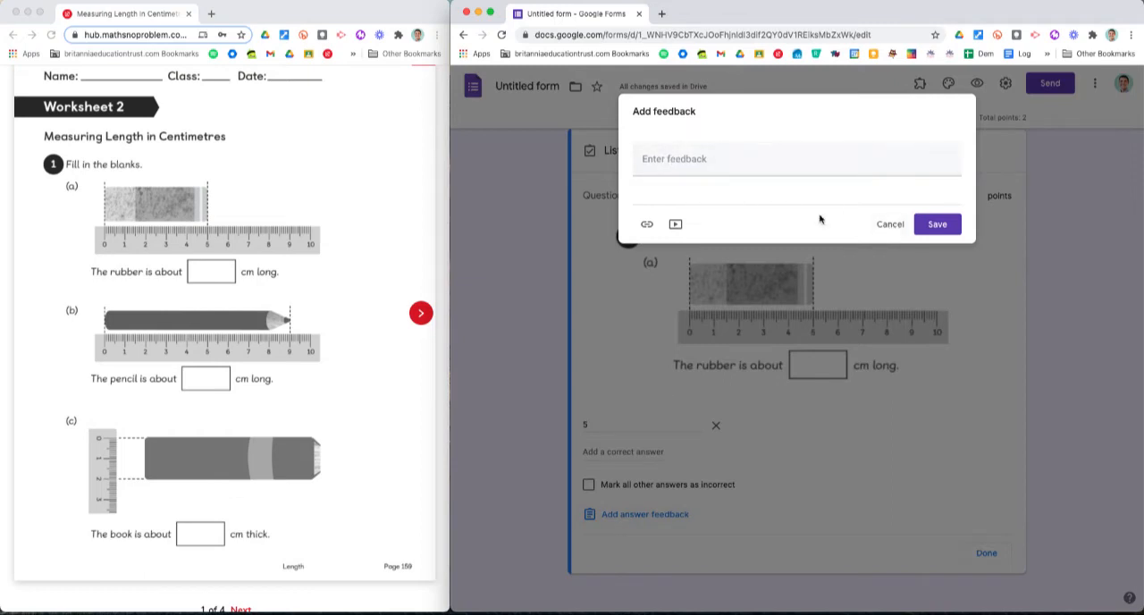
click(890, 225)
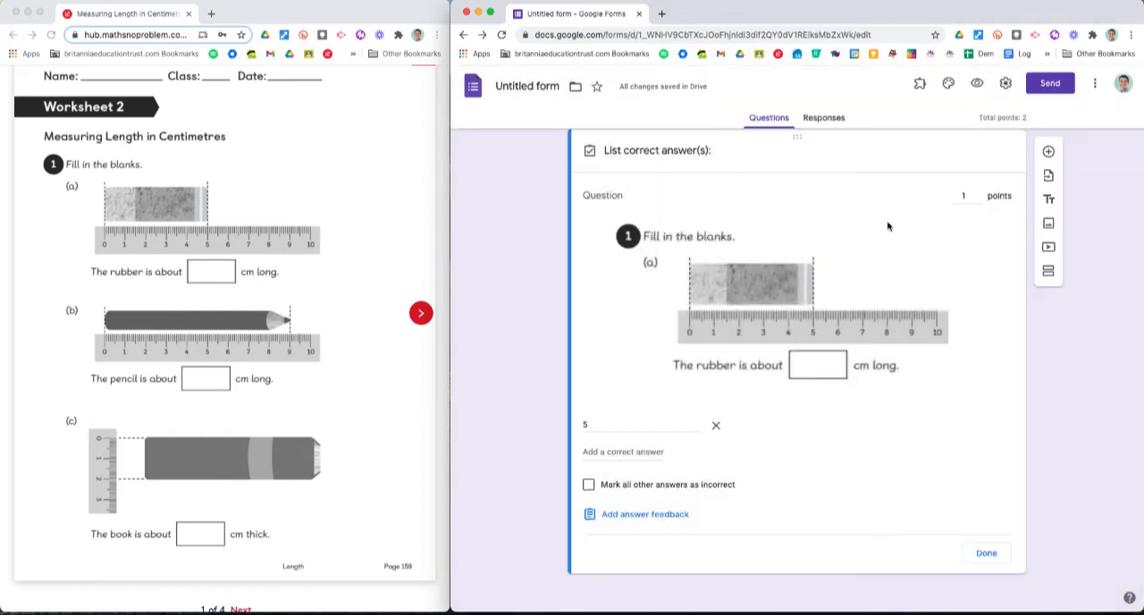
scroll(829, 374, up, 4)
scroll(830, 373, down, 1)
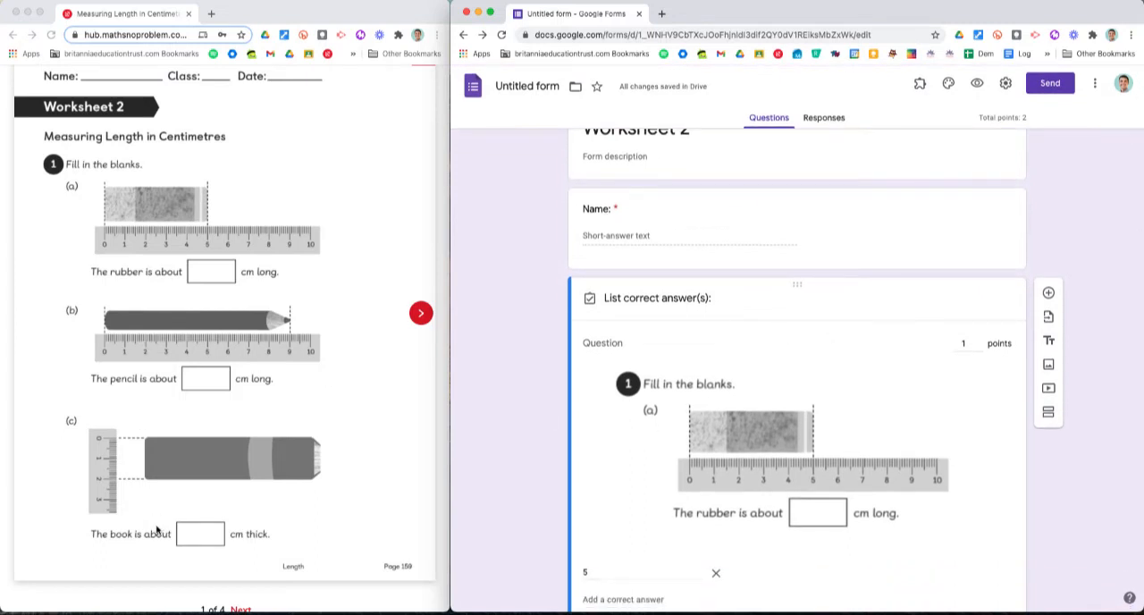
scroll(871, 408, down, 3)
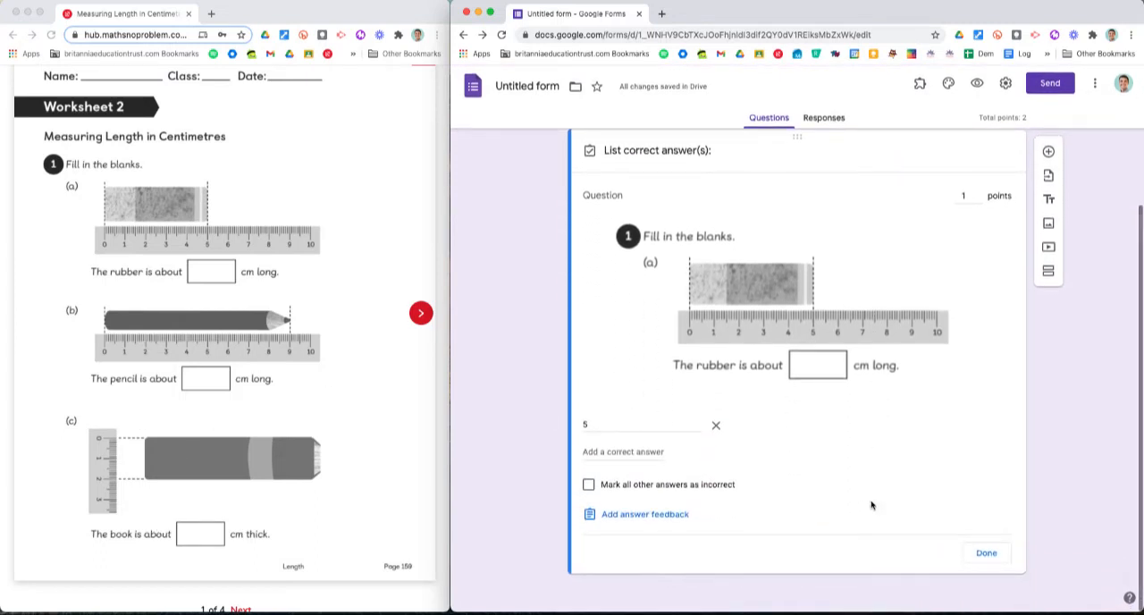
click(987, 552)
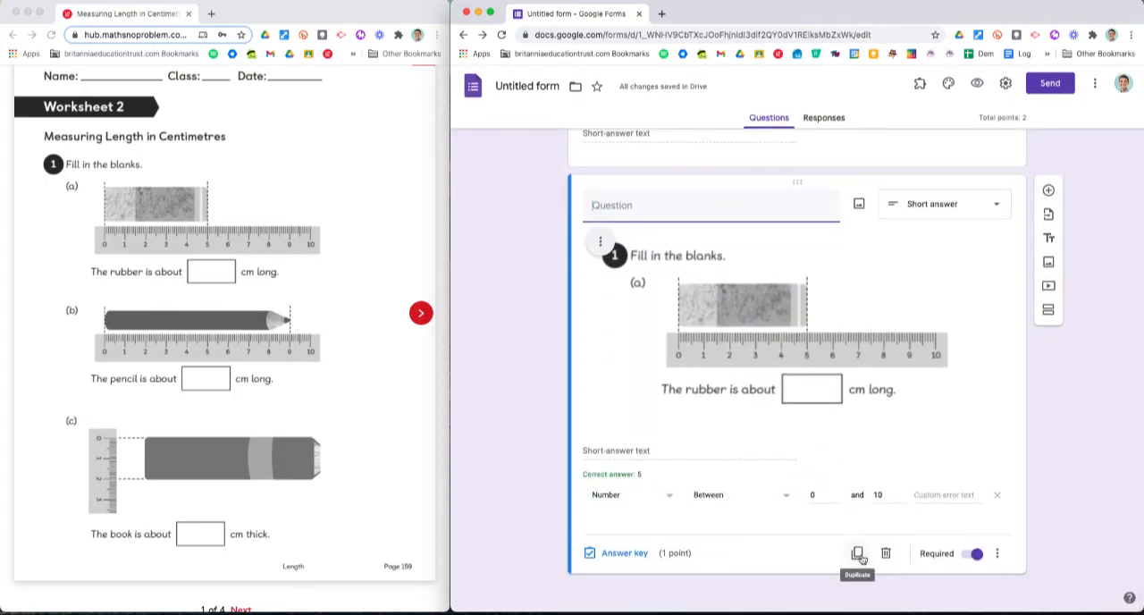
Step: Duplicate the rubber question and replace the copy's image with the pencil screenshot from the Desktop
click(857, 553)
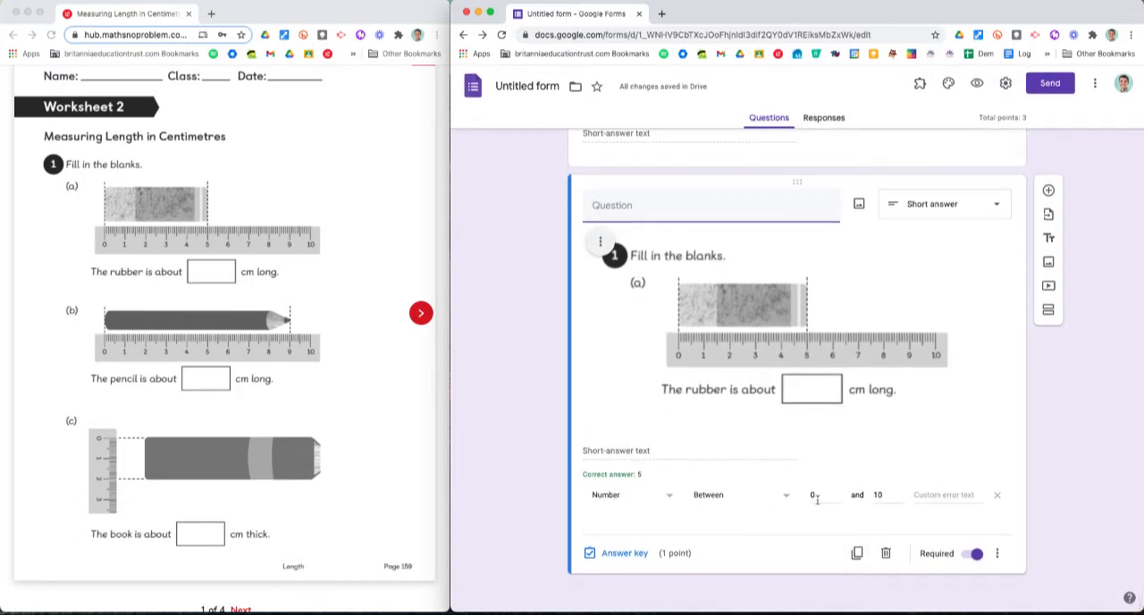
click(704, 310)
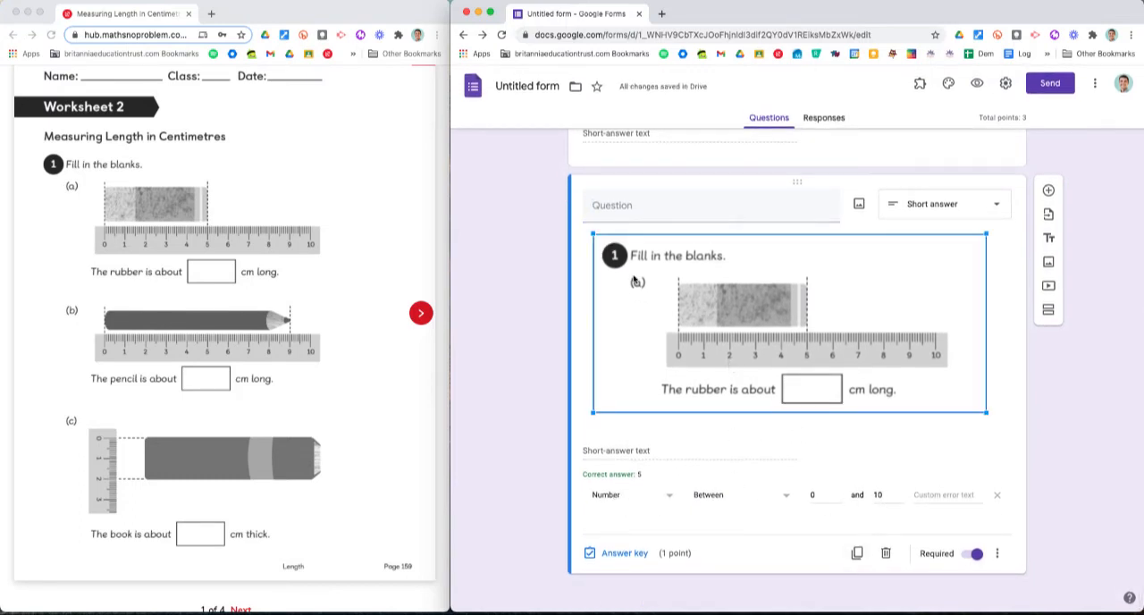
click(602, 243)
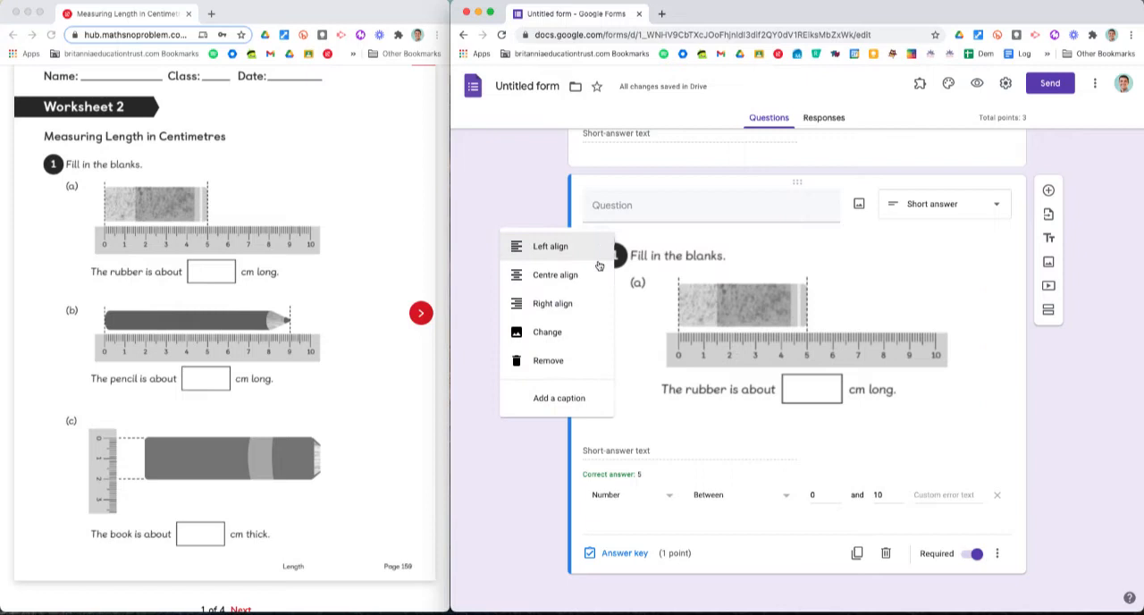
click(576, 334)
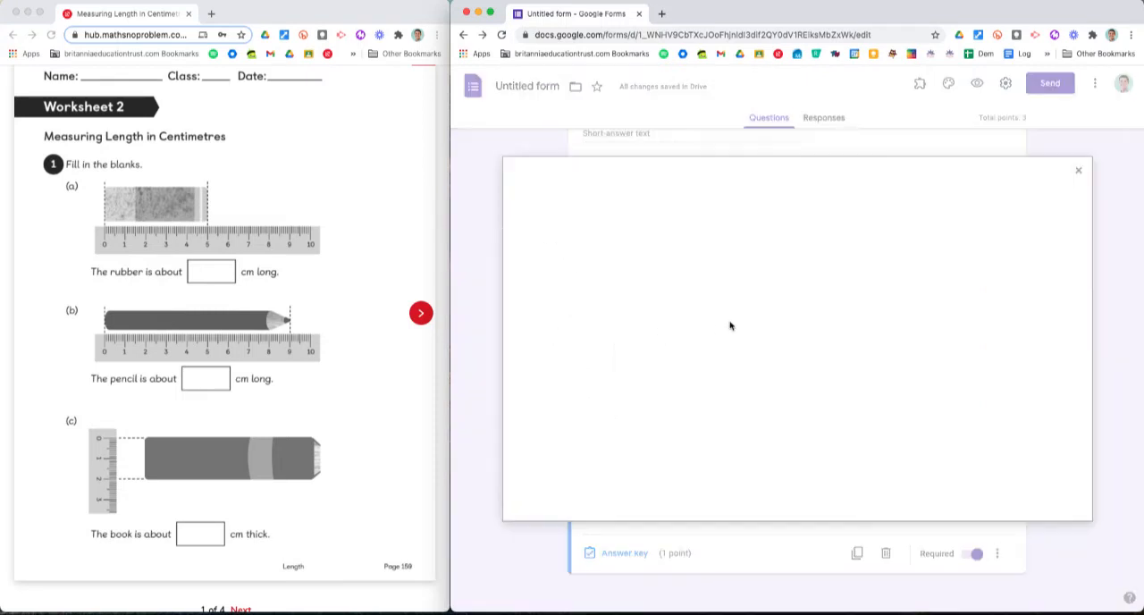
click(797, 417)
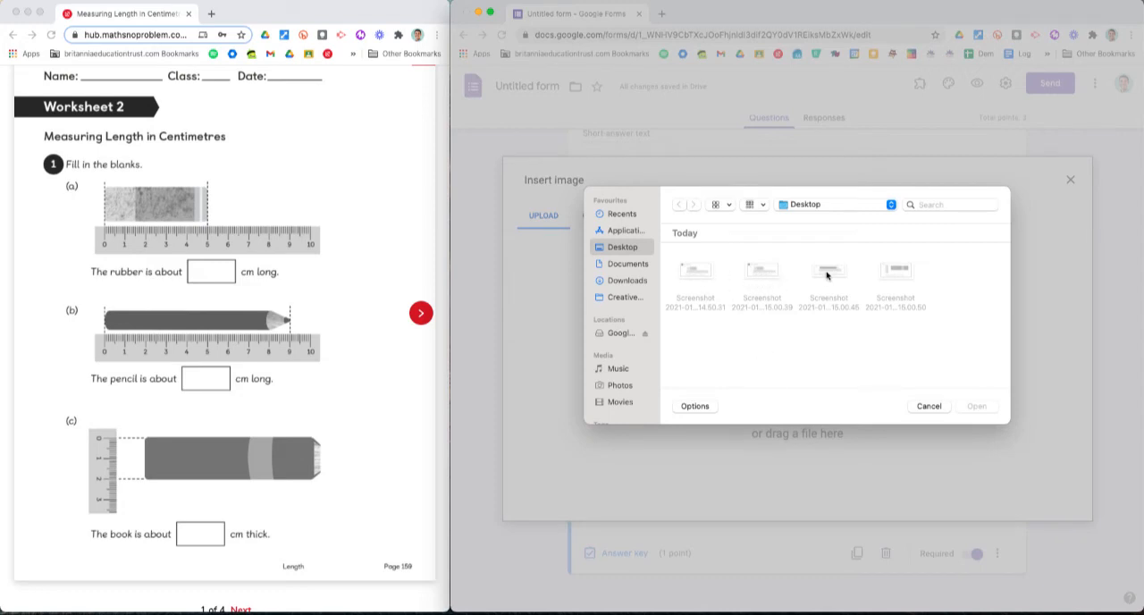
double_click(827, 275)
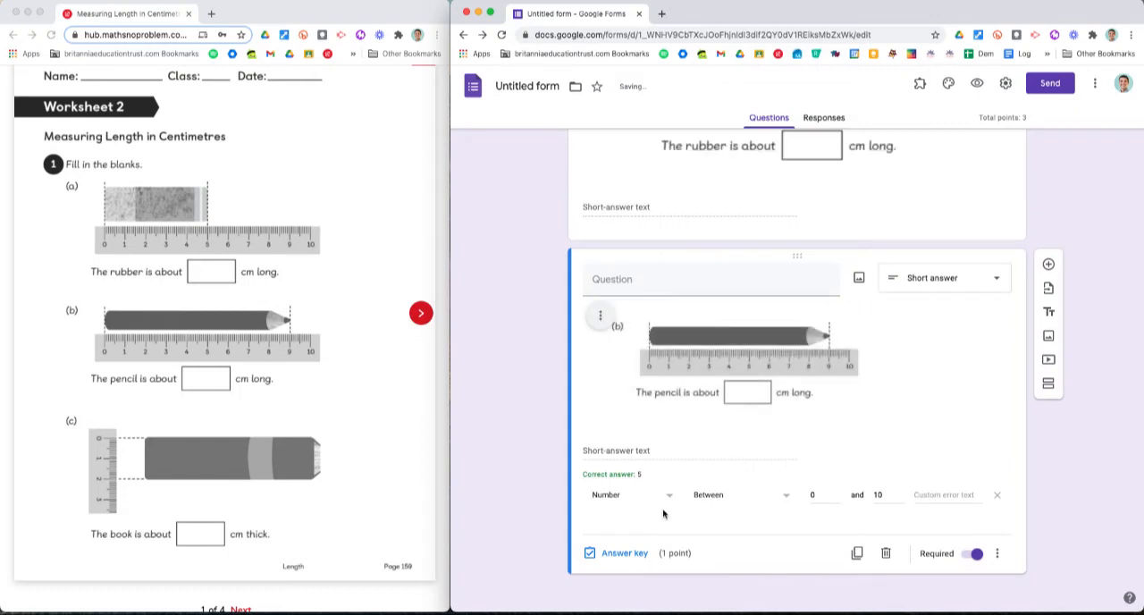
Step: Set the pencil question's correct answer to 9 in its answer key
click(624, 553)
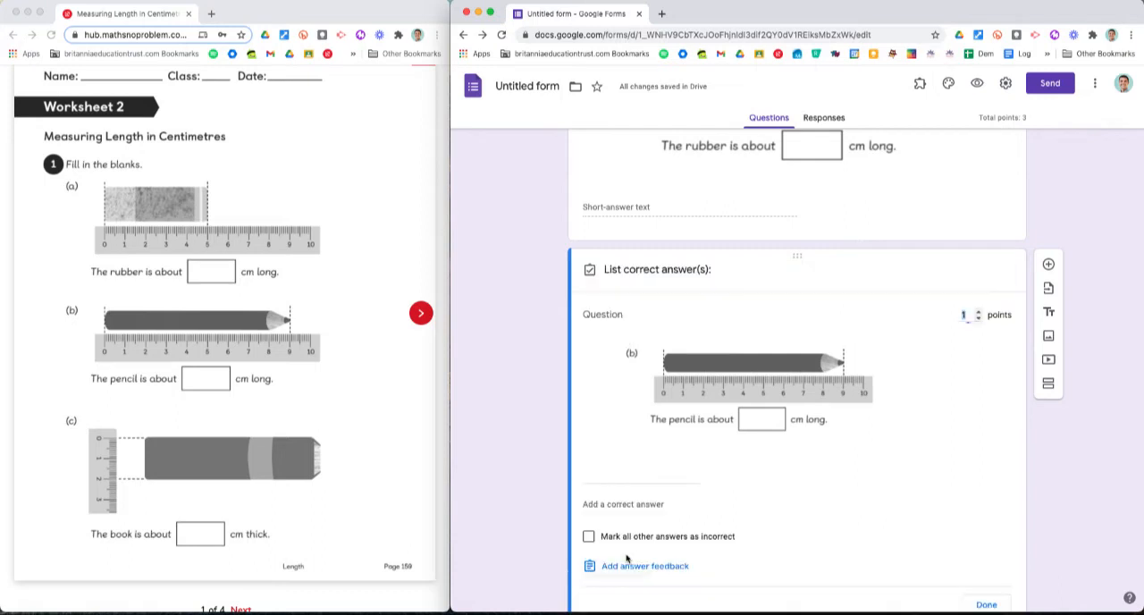
click(599, 477)
scroll(838, 399, down, 2)
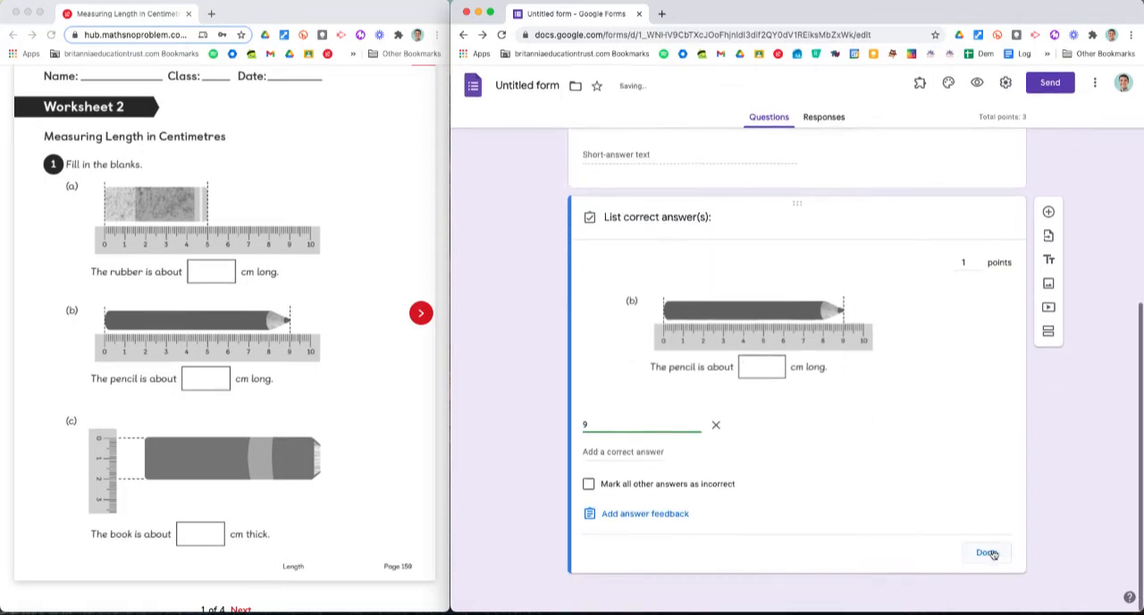
click(992, 555)
Step: Duplicate the pencil question and replace the copy's image with the book screenshot from the Desktop
scroll(899, 501, down, 2)
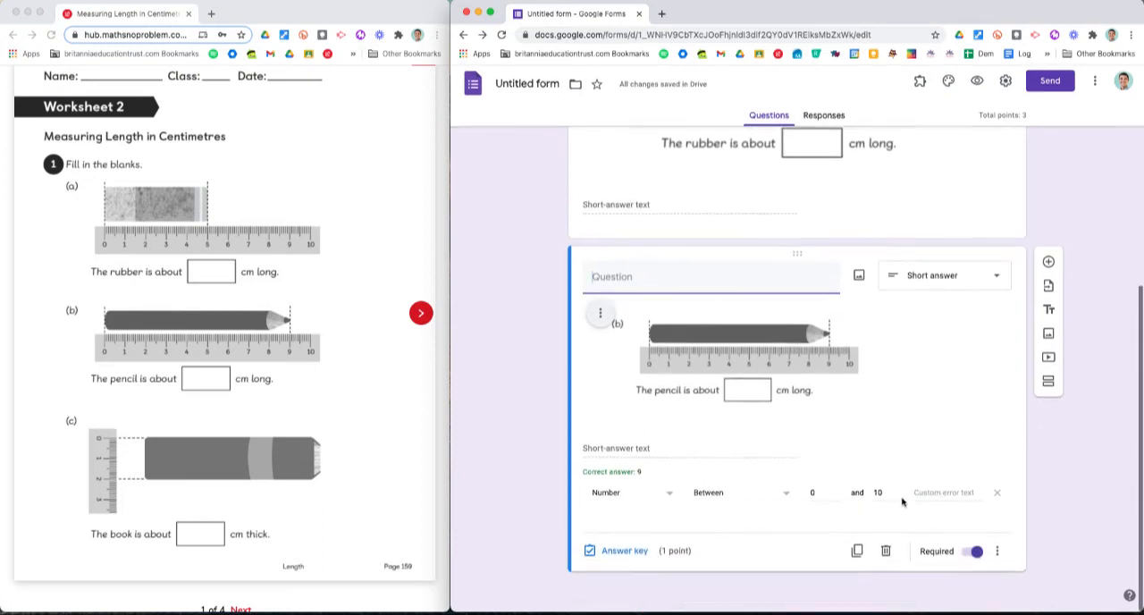
click(856, 555)
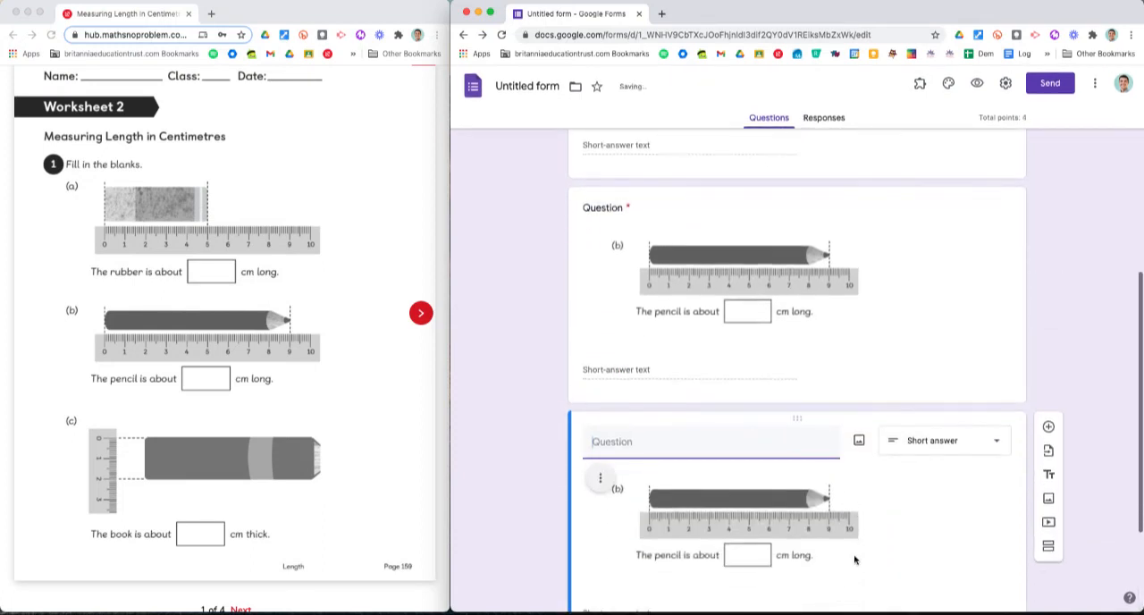
scroll(855, 557, up, 10)
scroll(770, 415, down, 10)
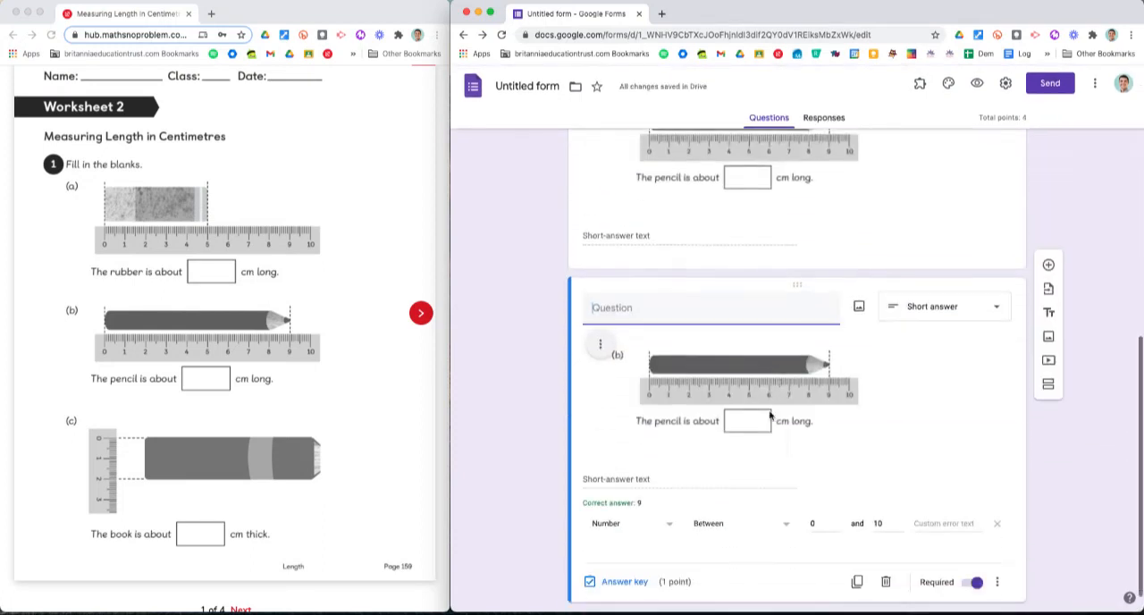
click(600, 325)
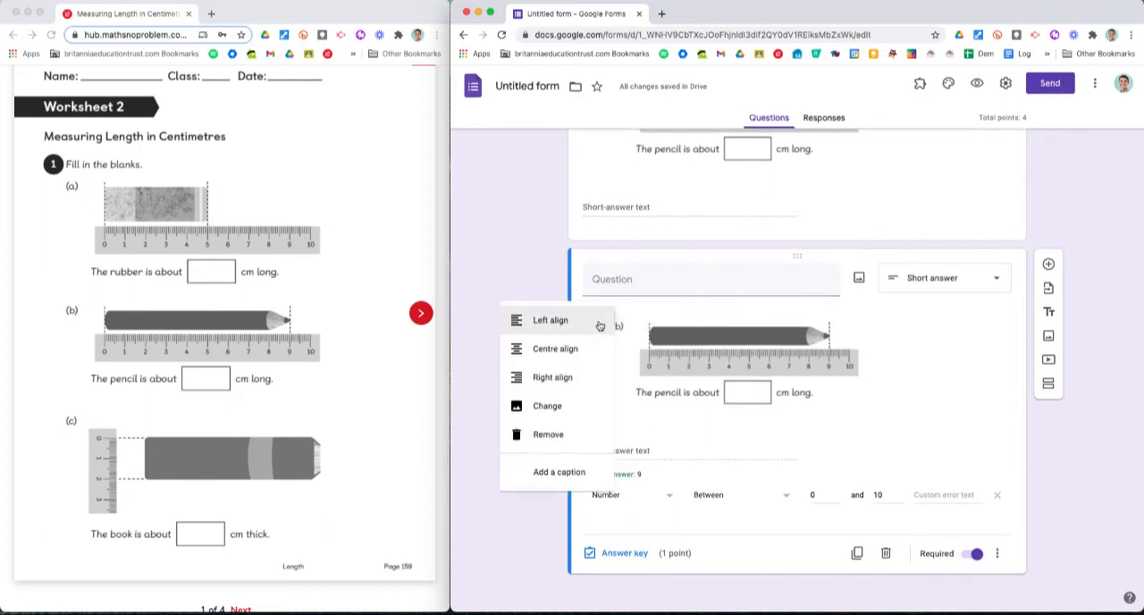
click(553, 409)
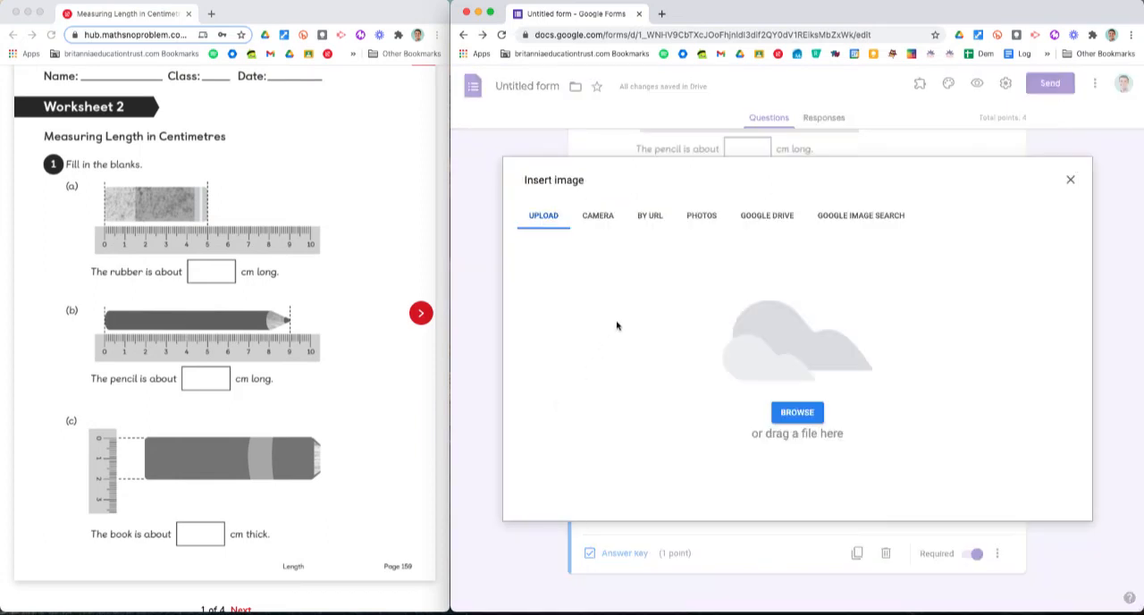
click(795, 408)
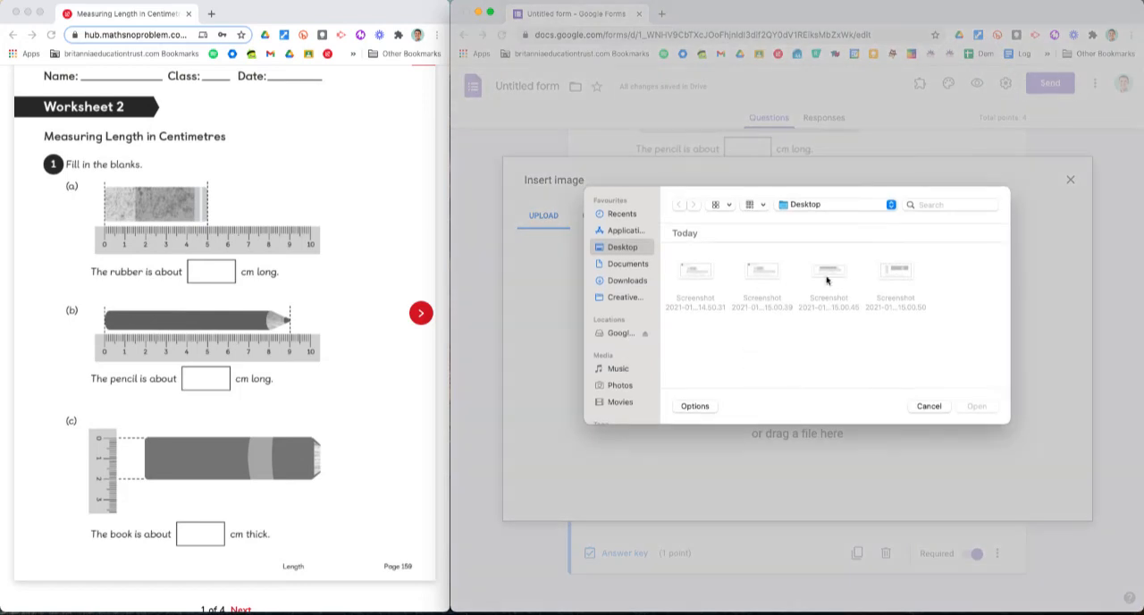
double_click(912, 281)
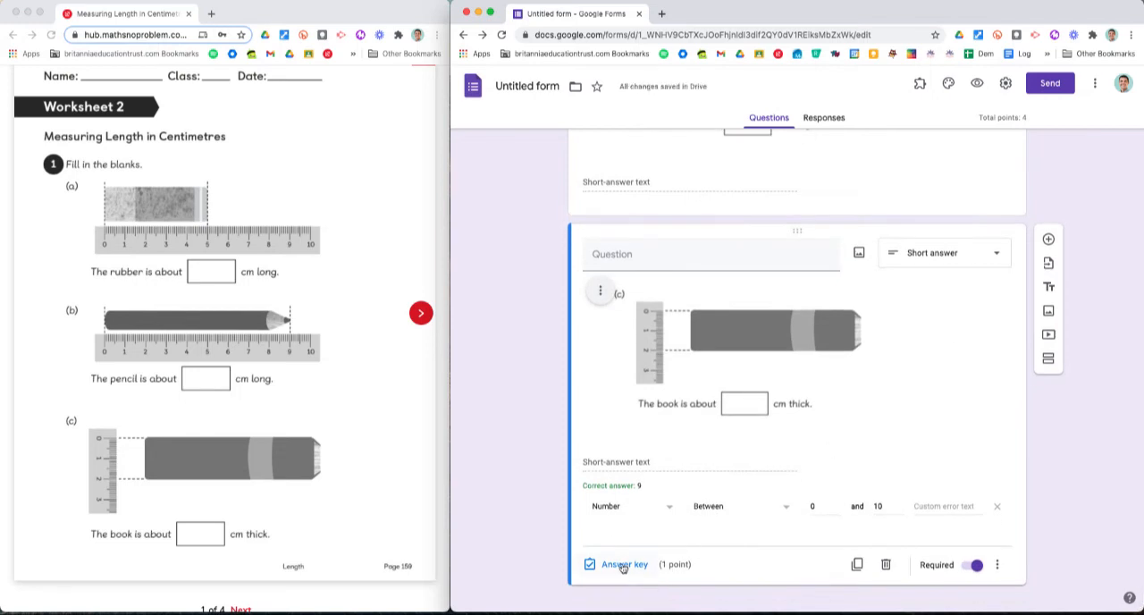
Step: Replace the book question's correct answer with 2 in its answer key
click(624, 565)
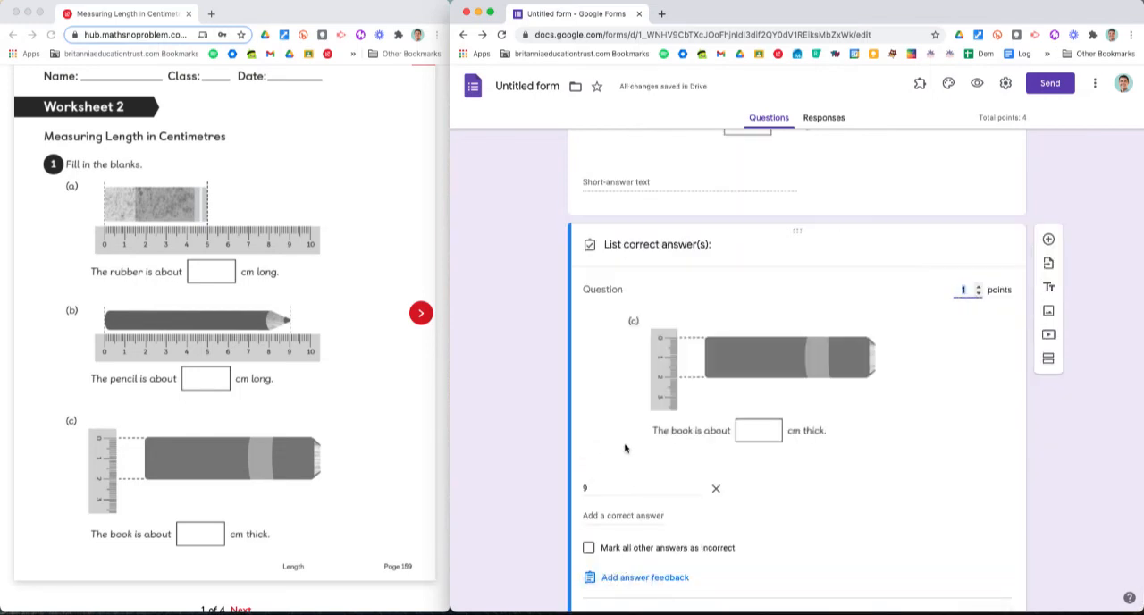
click(586, 488)
text(2)
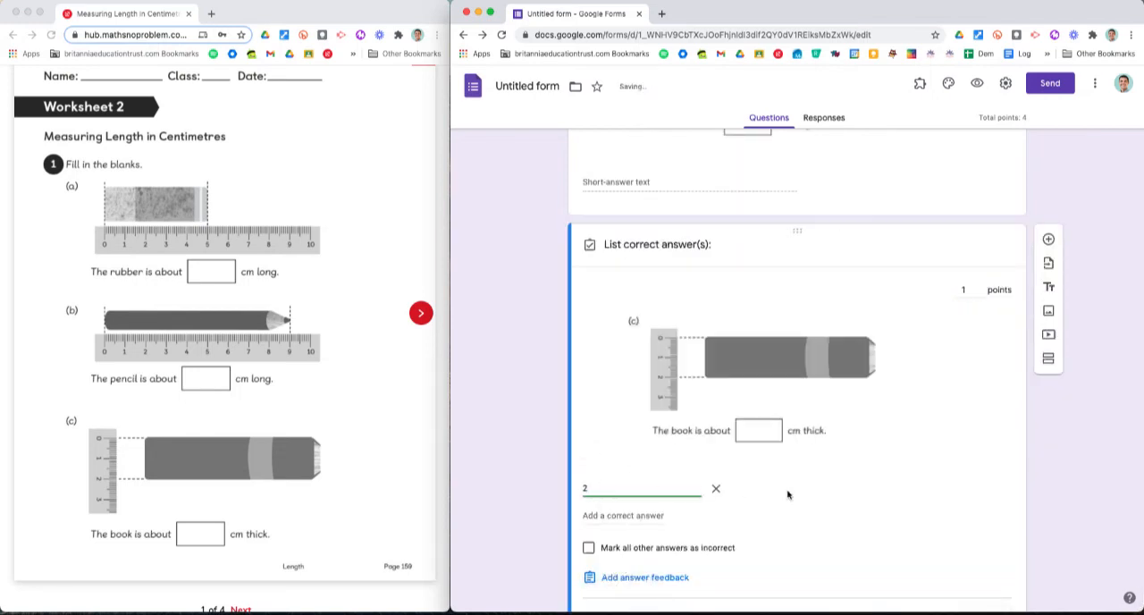
scroll(787, 492, down, 2)
click(986, 549)
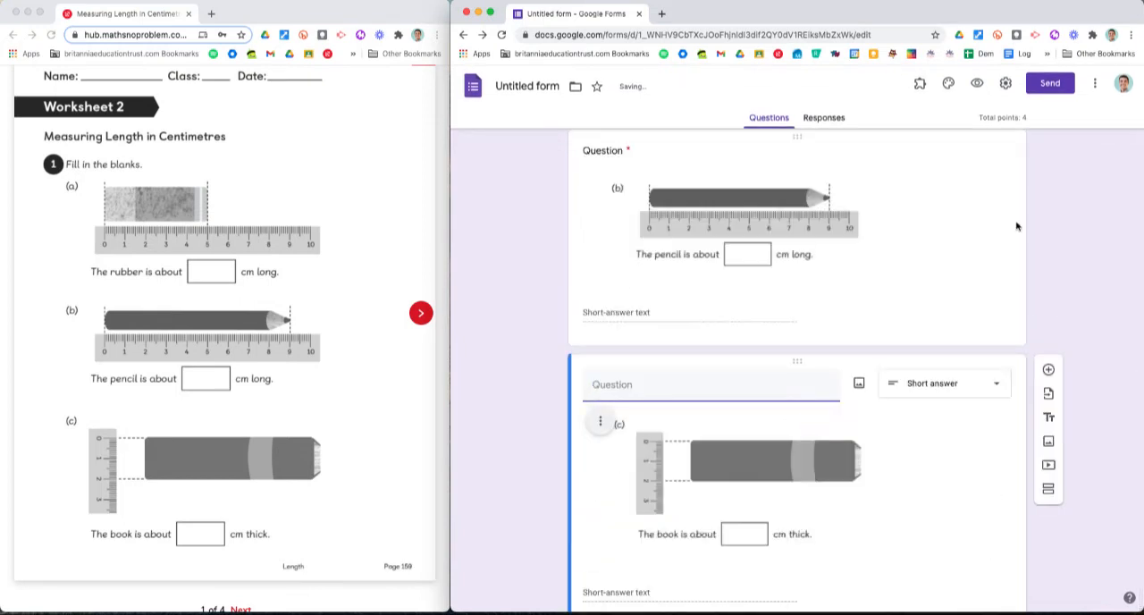
Step: Preview the form as a respondent and fill in the pupil's first name
click(974, 86)
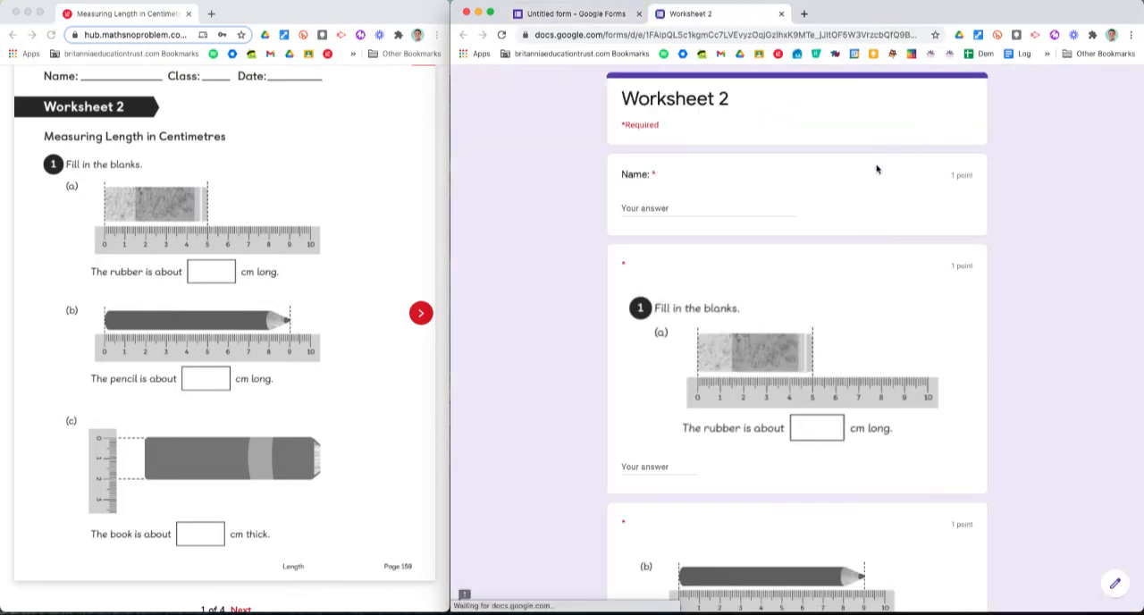
click(666, 208)
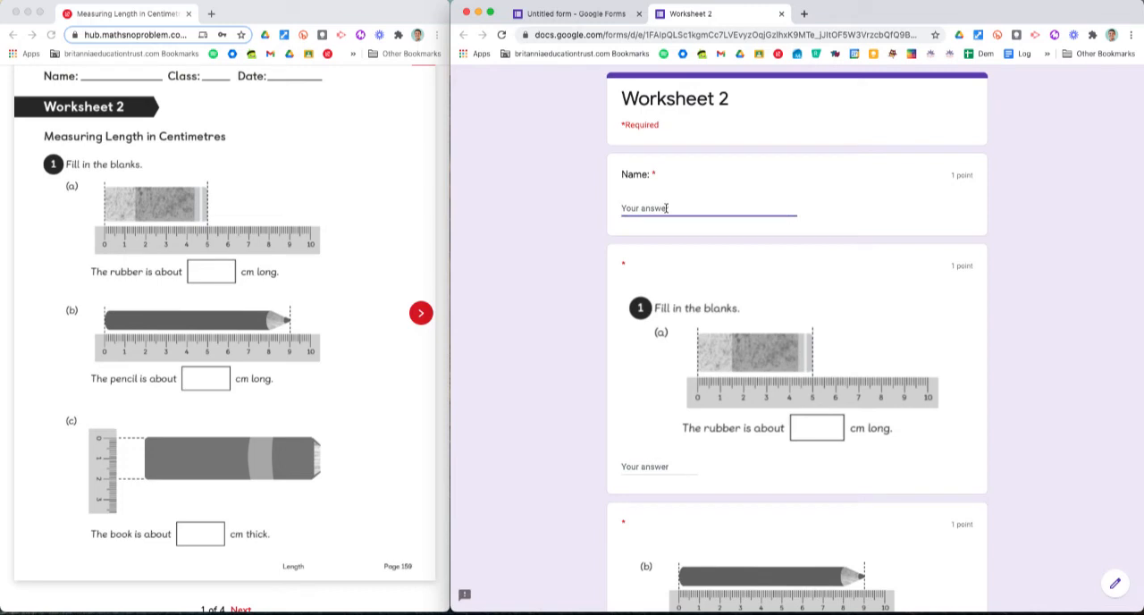
text(Luke)
scroll(644, 283, down, 3)
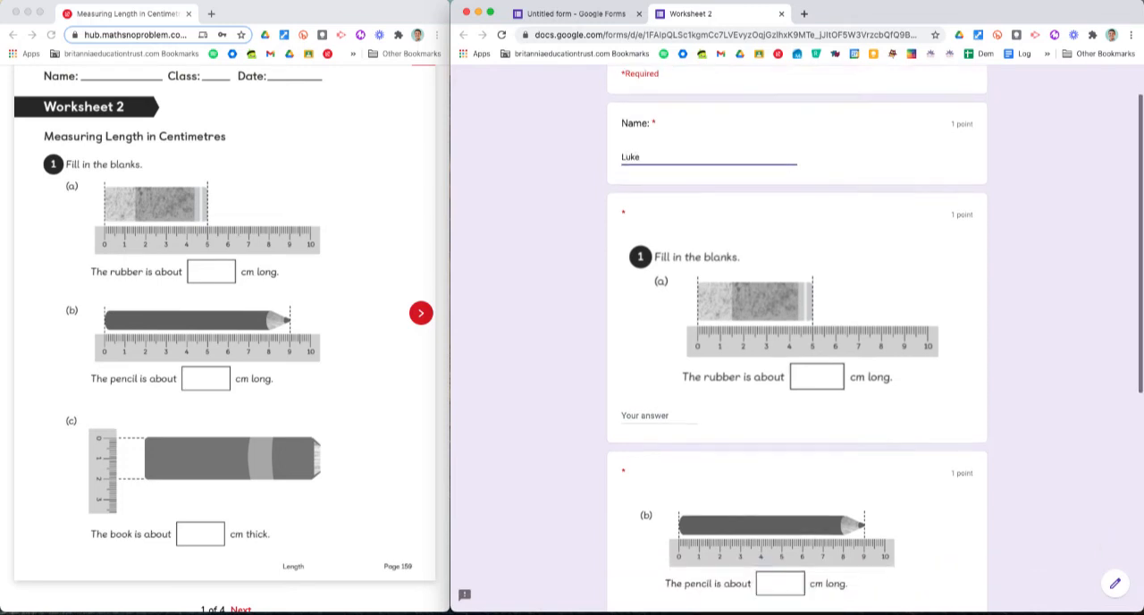
Step: Answer 4 for the rubber, 9 for the pencil and 2 for the book, and submit the test response
click(642, 289)
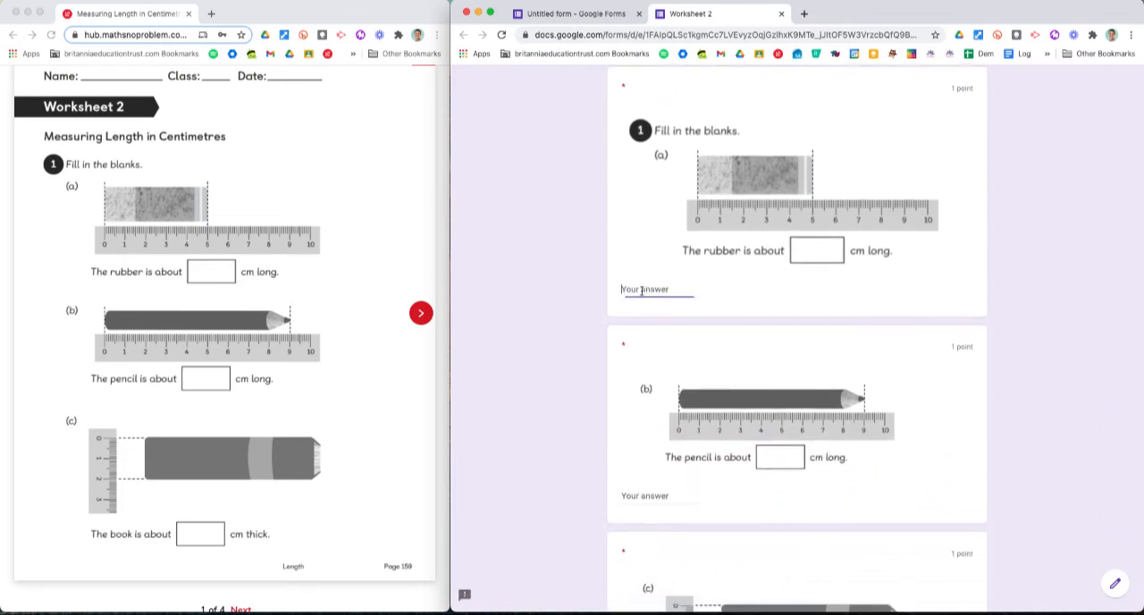
text(4)
scroll(640, 304, down, 3)
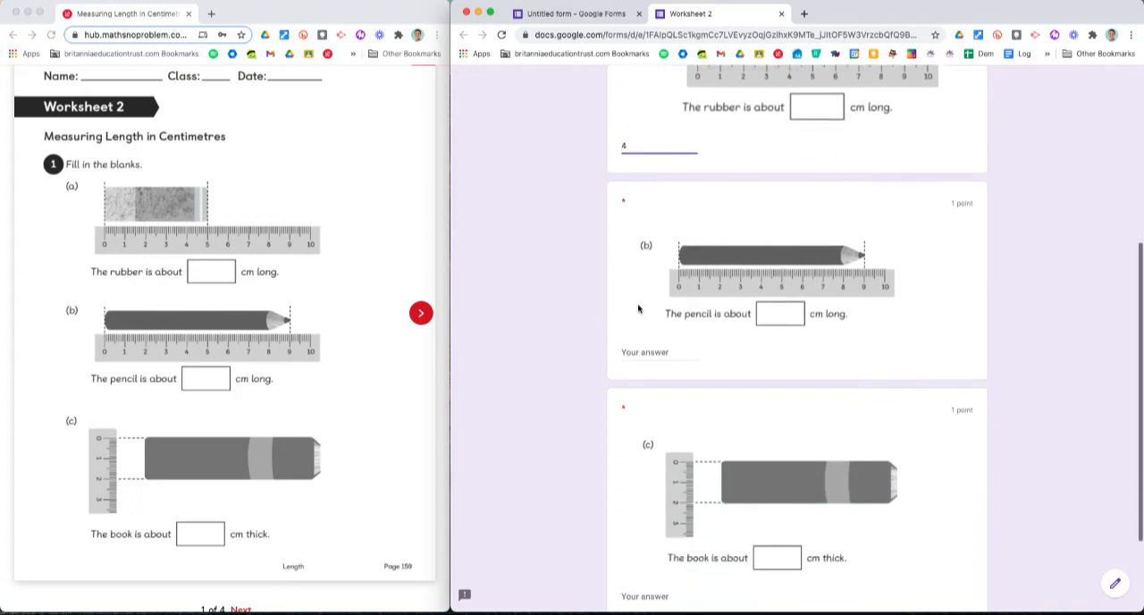
click(641, 352)
text(9)
scroll(643, 376, down, 3)
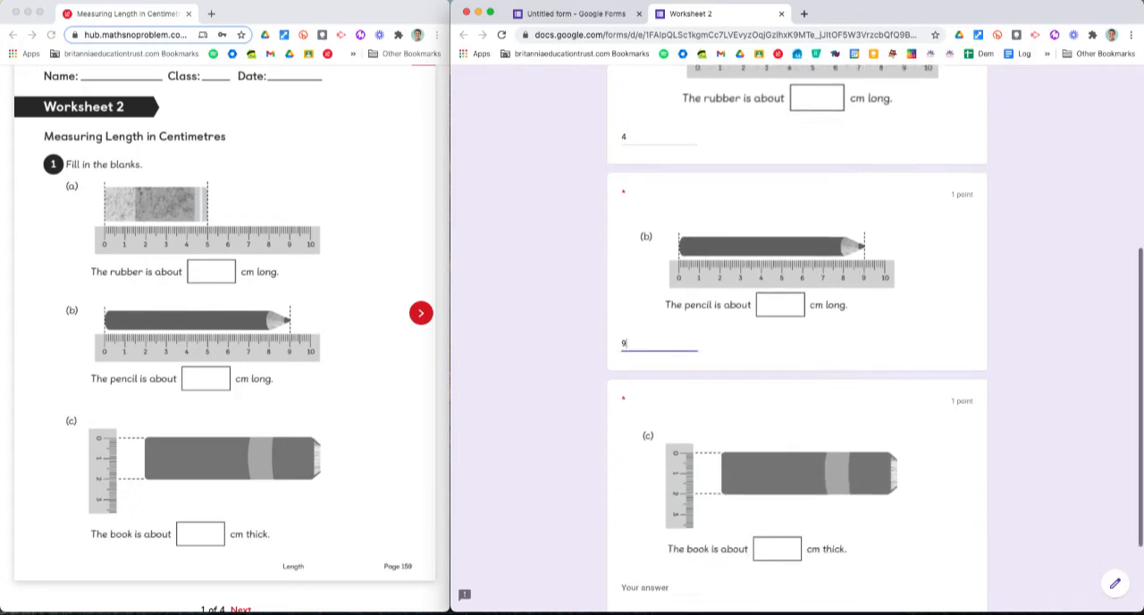
click(644, 471)
text(2)
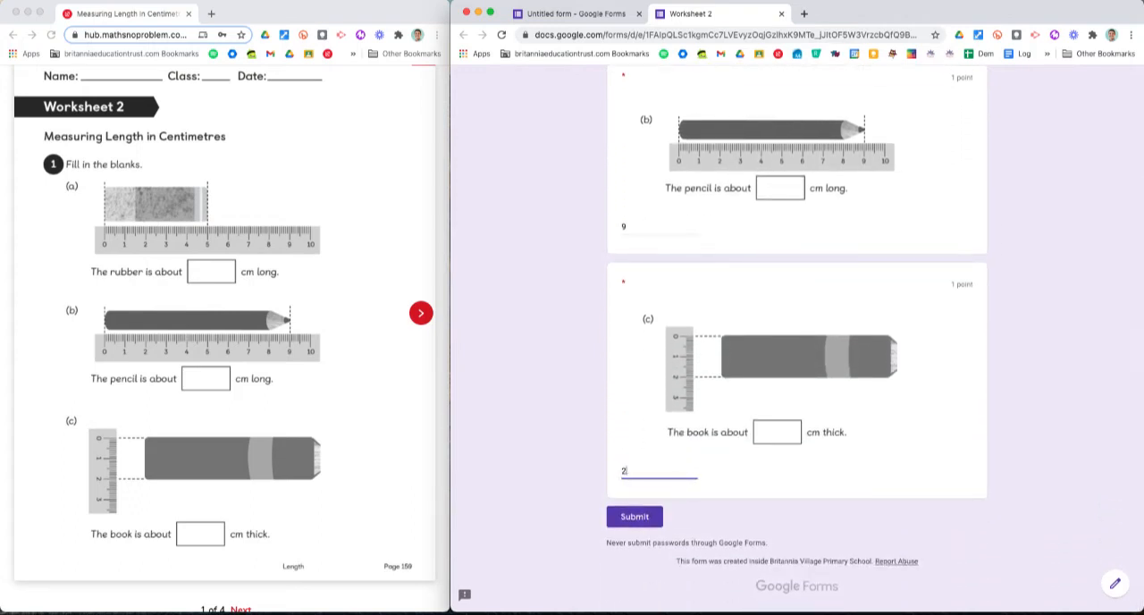
click(637, 516)
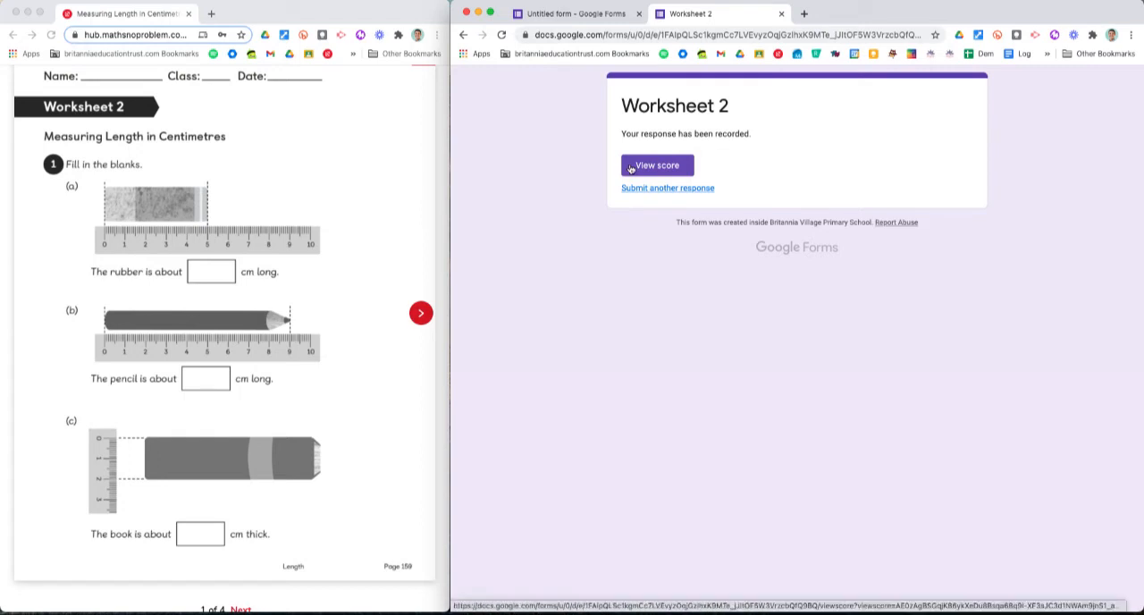
Step: View the test response's score, examine how each answer was marked, and close the results page
click(629, 167)
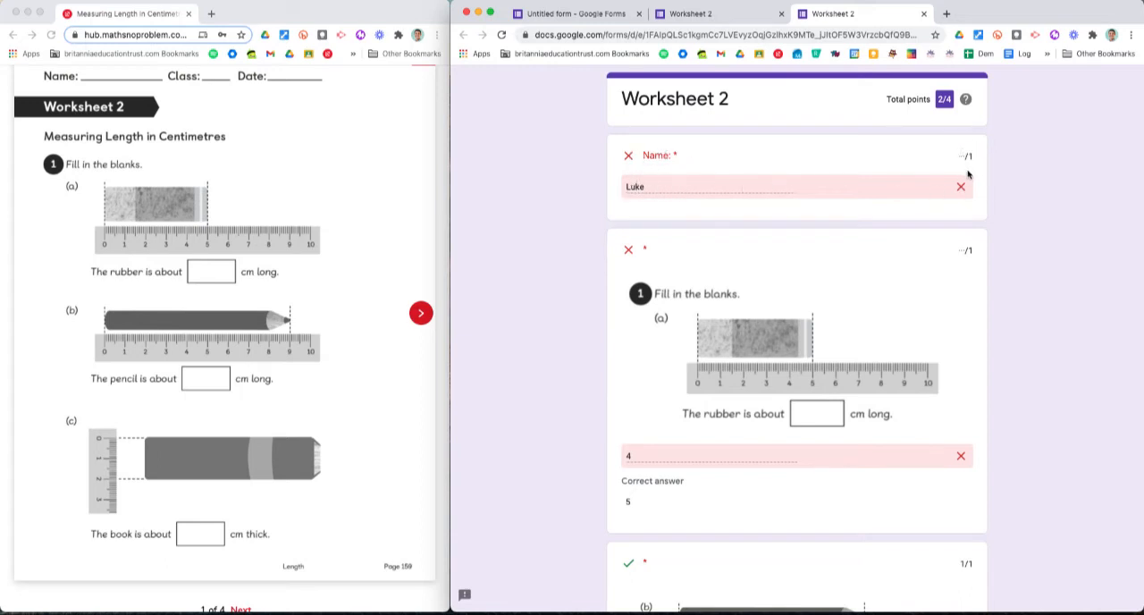
scroll(883, 198, down, 3)
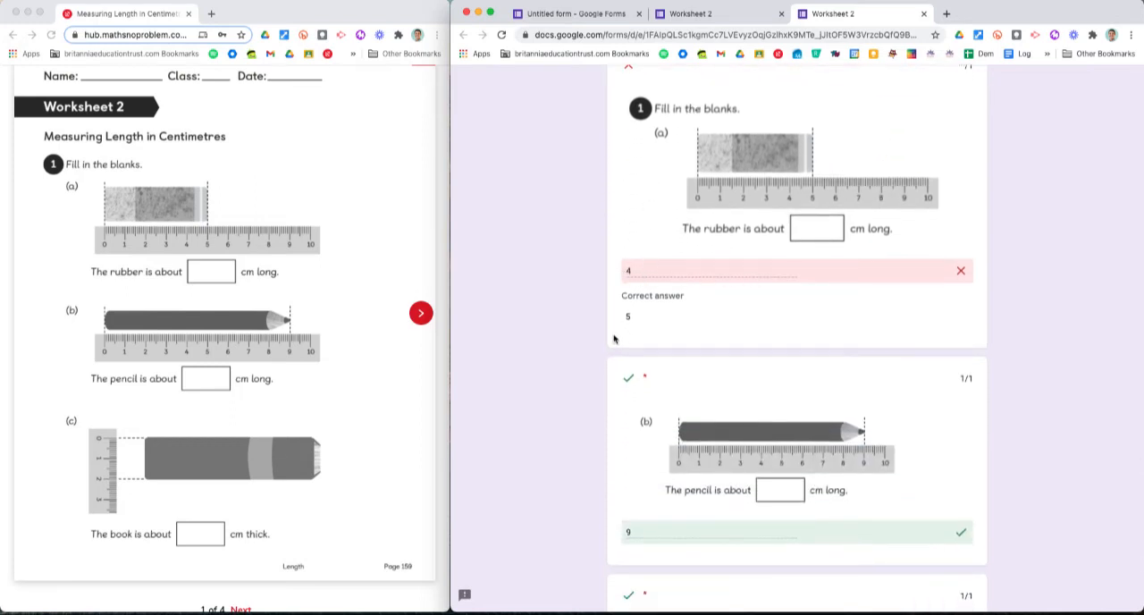
scroll(628, 318, down, 1)
scroll(701, 363, down, 2)
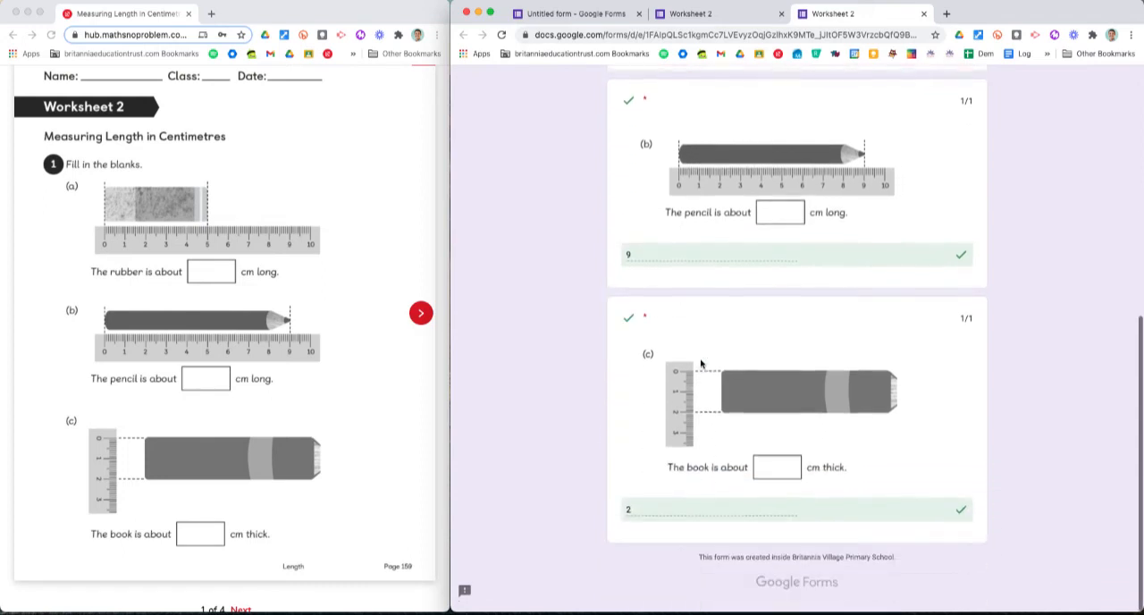
scroll(700, 363, up, 5)
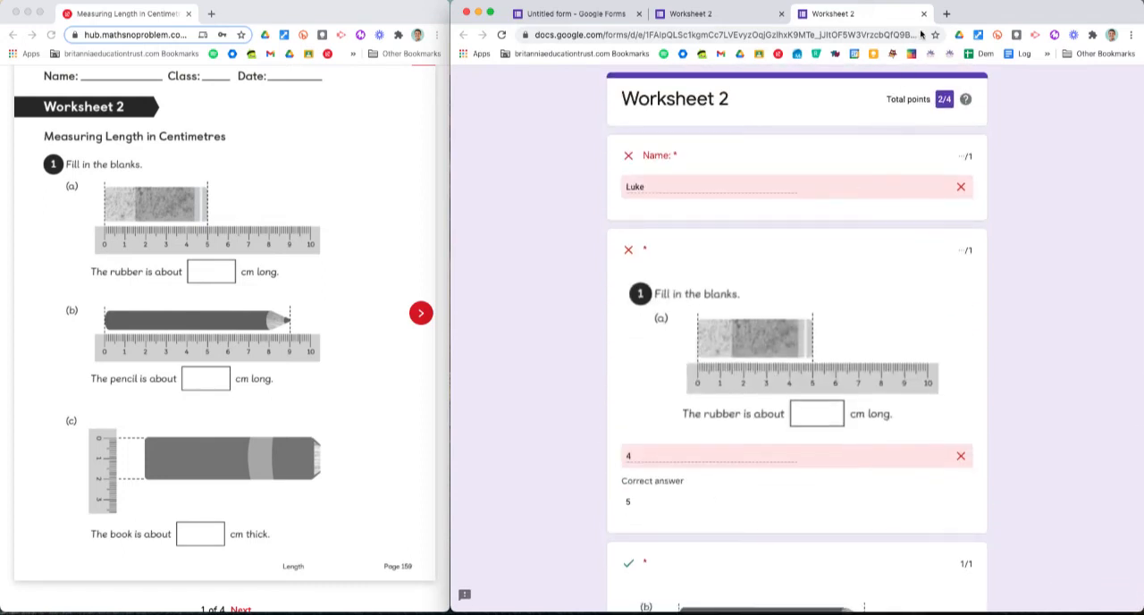
click(923, 14)
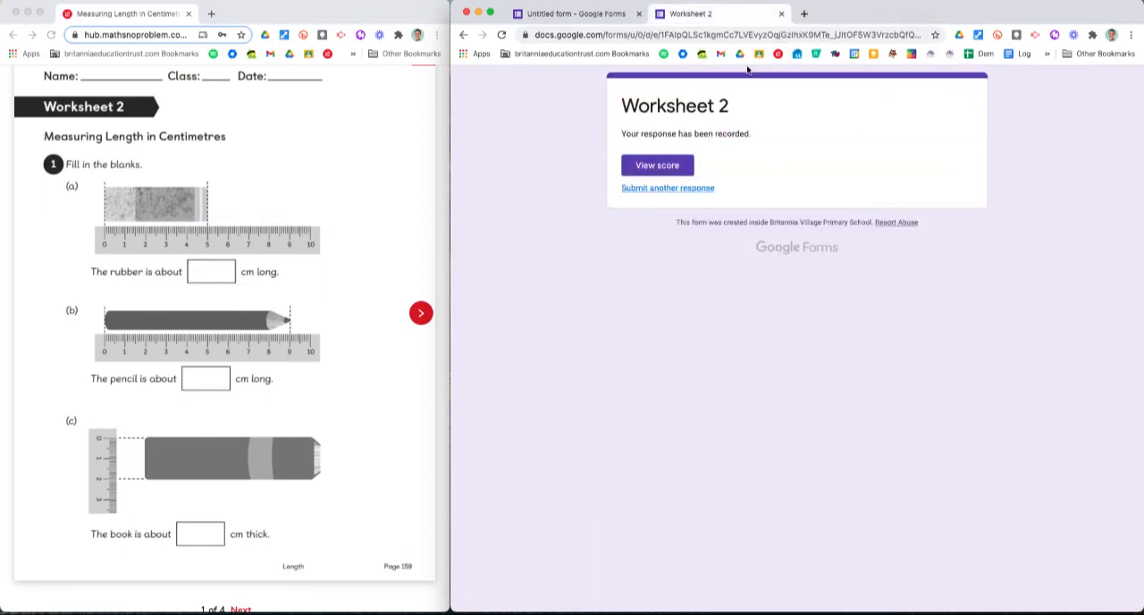
Step: Return to the form editor and set the Name question's points to 0 in its answer key
click(572, 14)
scroll(800, 189, up, 5)
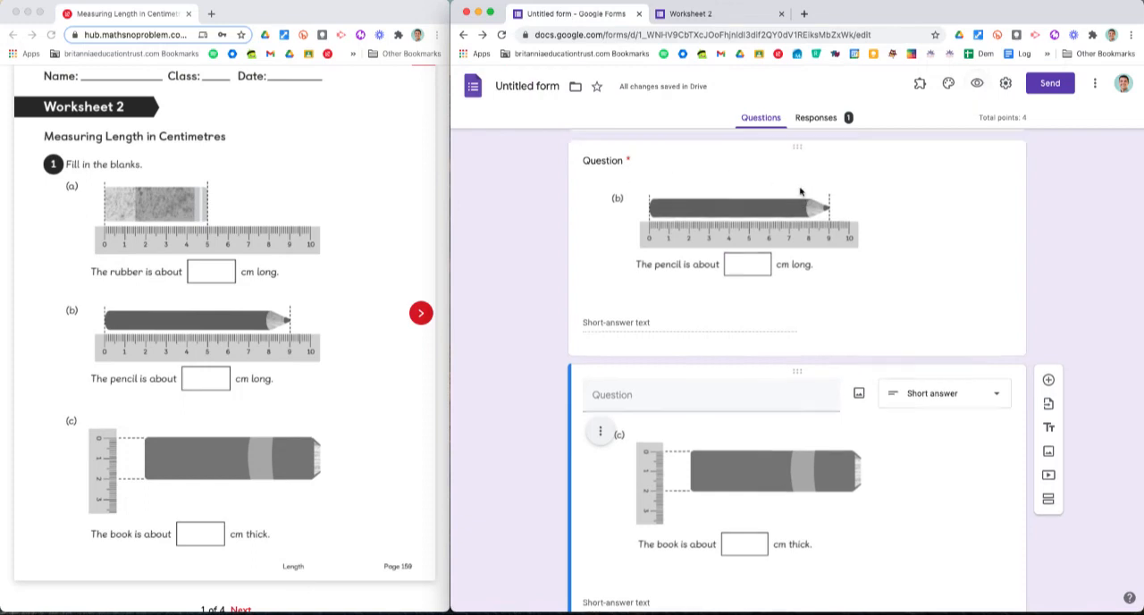
scroll(800, 189, down, 2)
scroll(800, 189, up, 2)
click(715, 298)
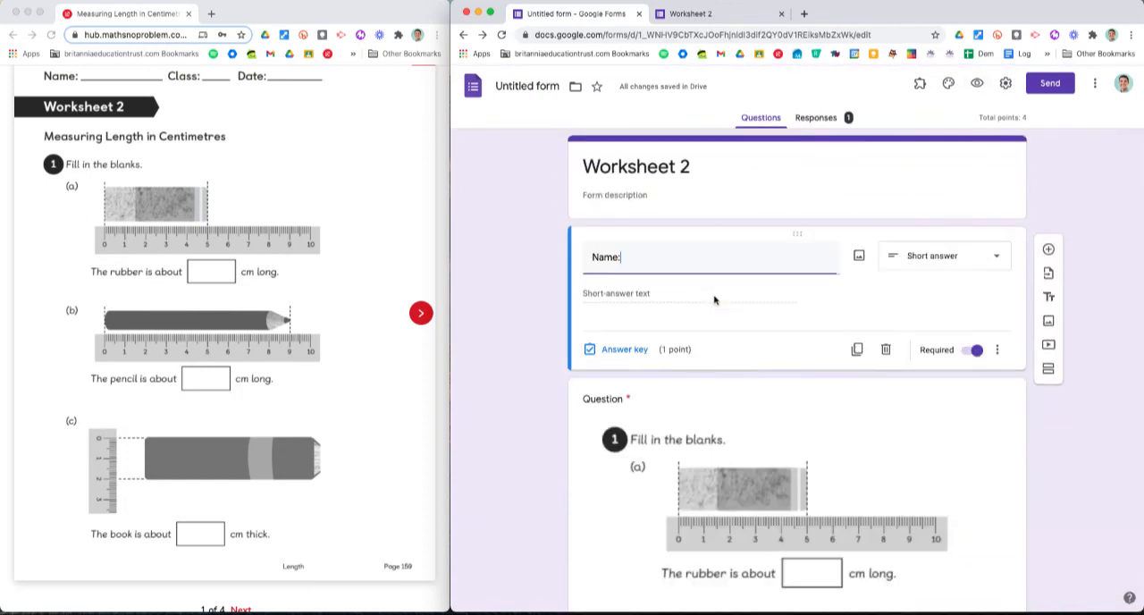
click(633, 351)
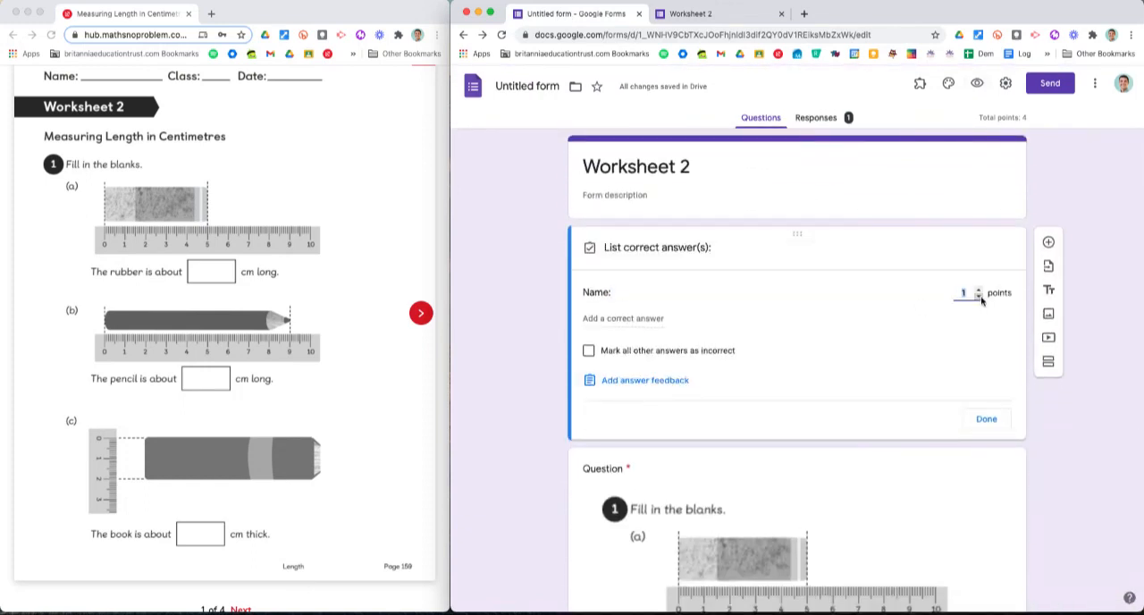
click(986, 420)
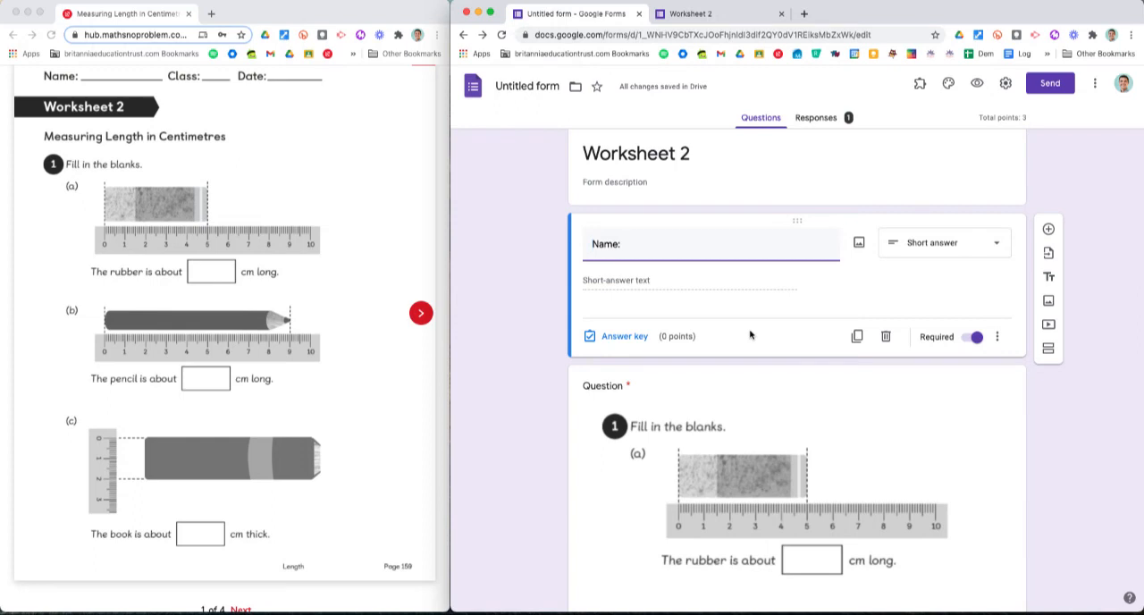
Step: Get the form's sharing link with the shortened URL option enabled and copy it
scroll(750, 335, down, 10)
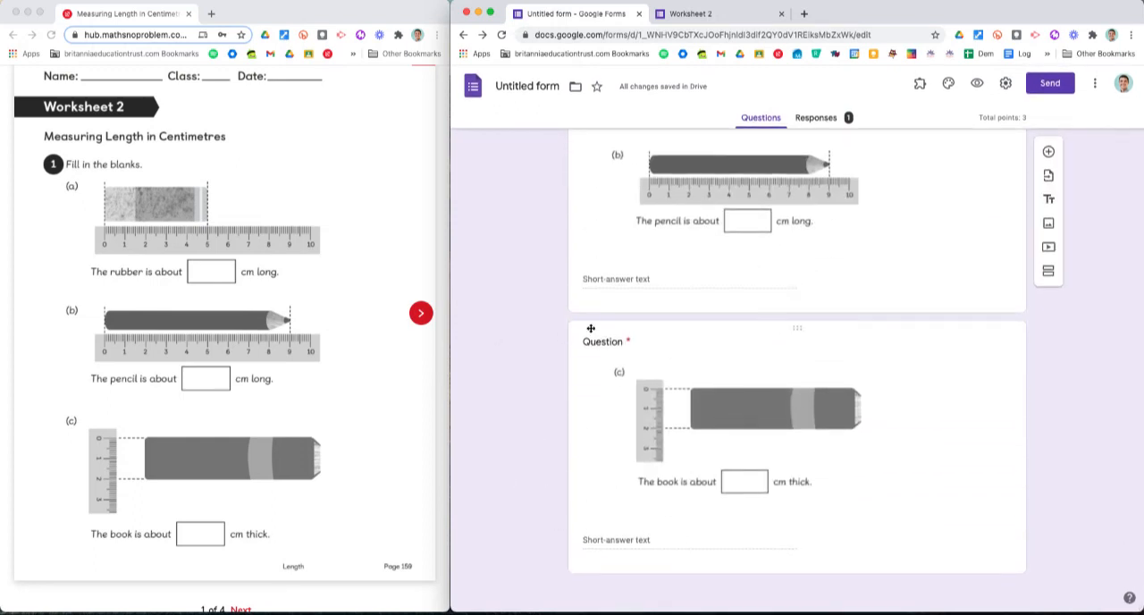
scroll(728, 273, up, 3)
scroll(728, 272, up, 4)
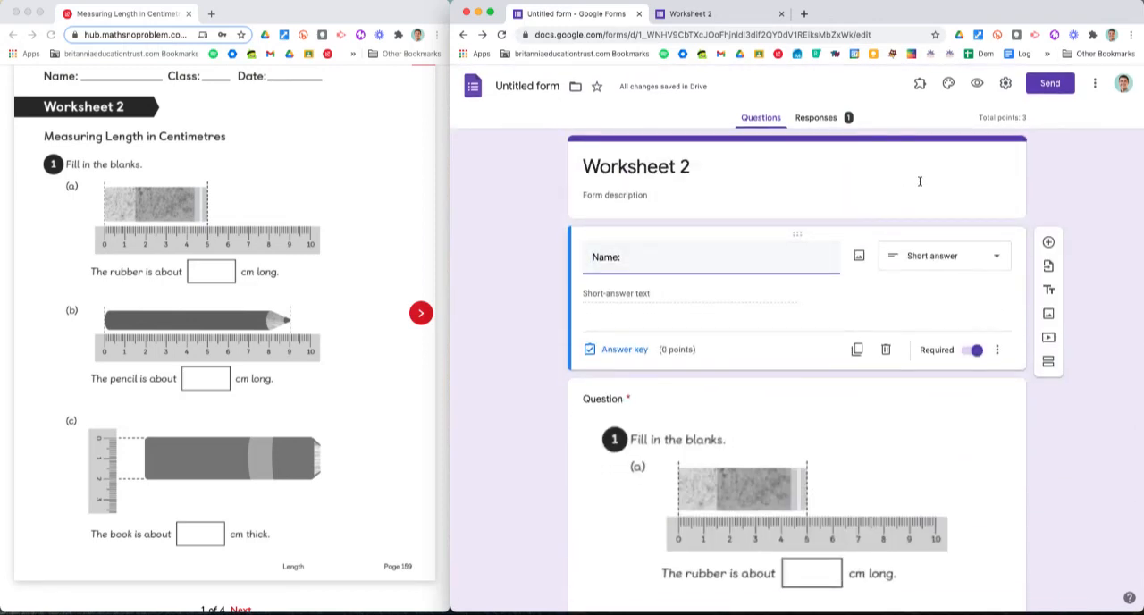
click(1049, 84)
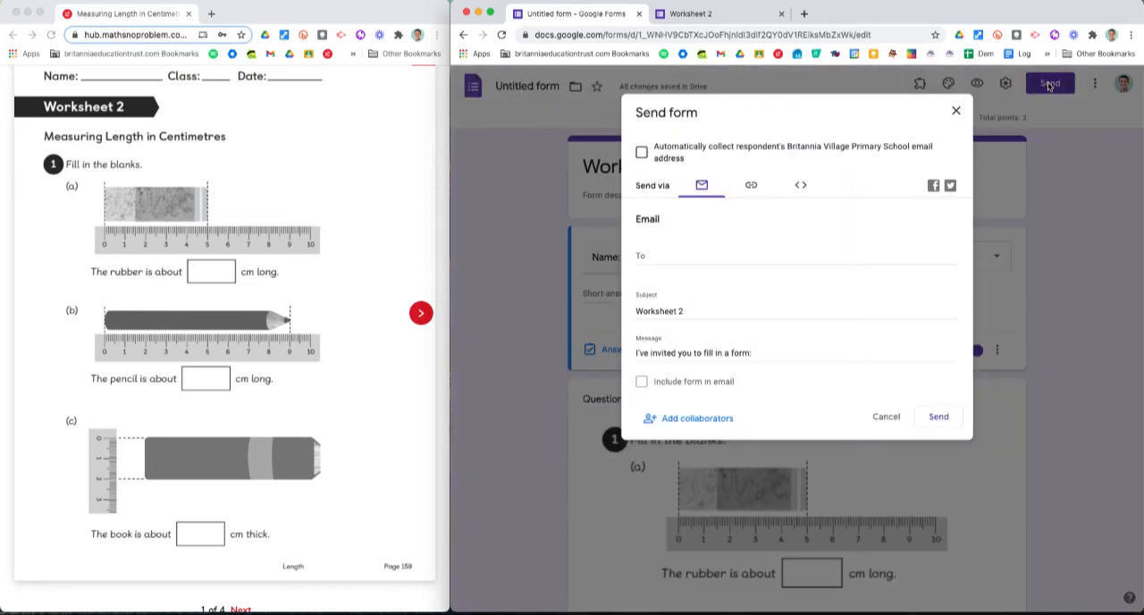
click(751, 186)
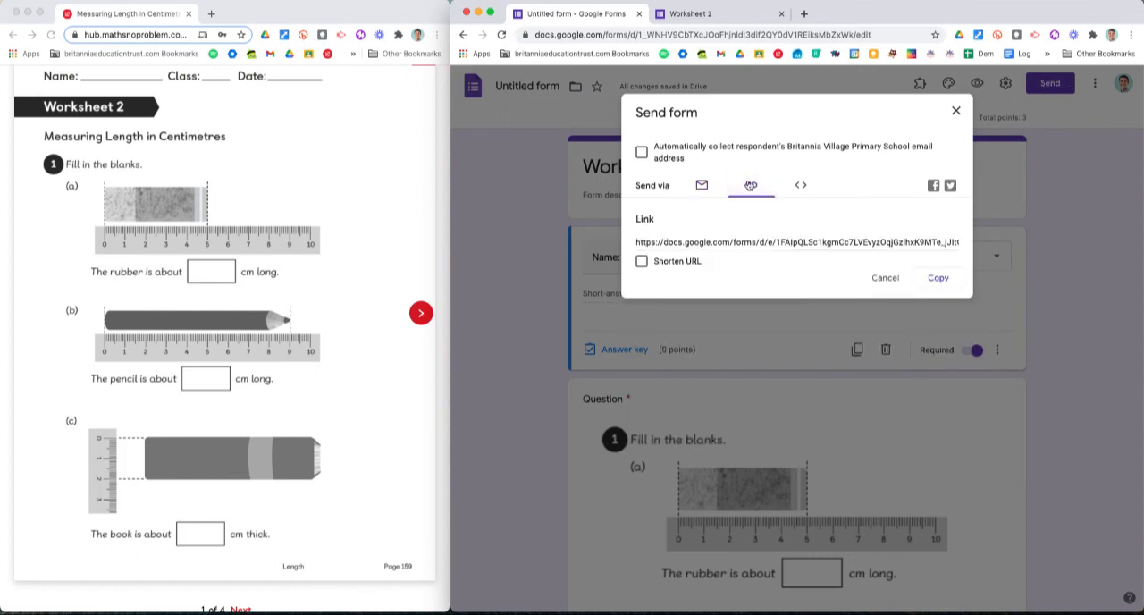
click(663, 264)
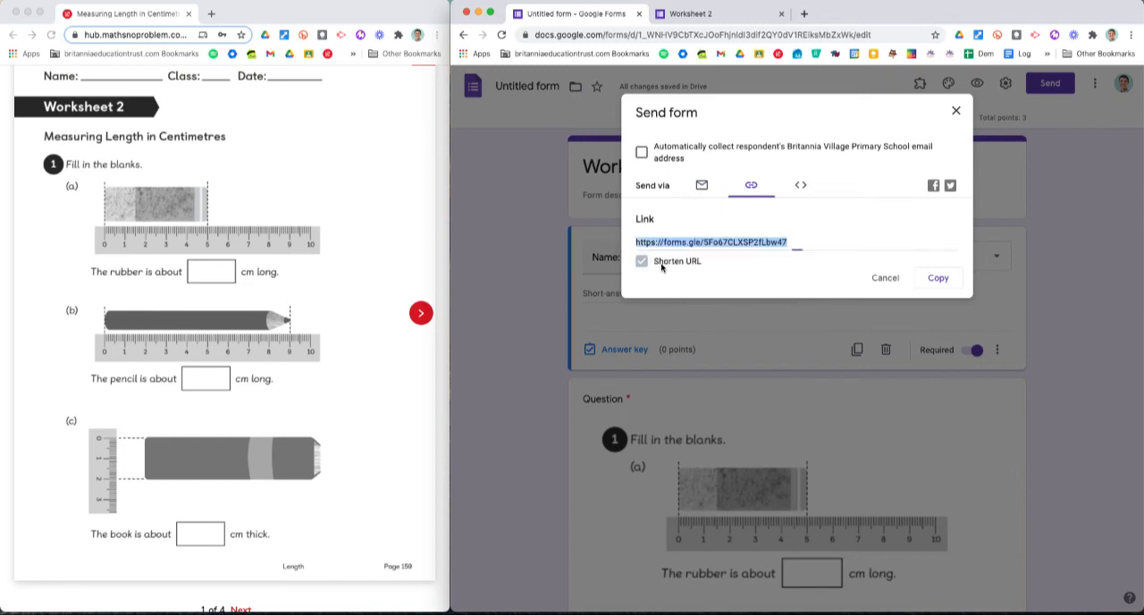
click(938, 278)
right_click(752, 244)
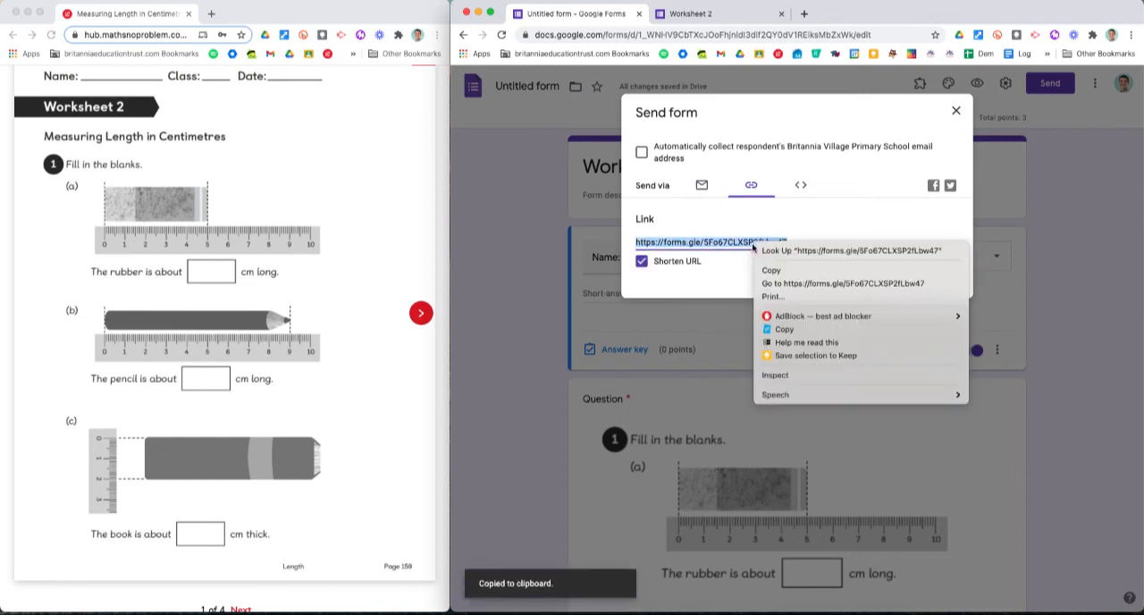
Step: Copy the shortened form link to the clipboard again and close the Send form dialog
click(712, 261)
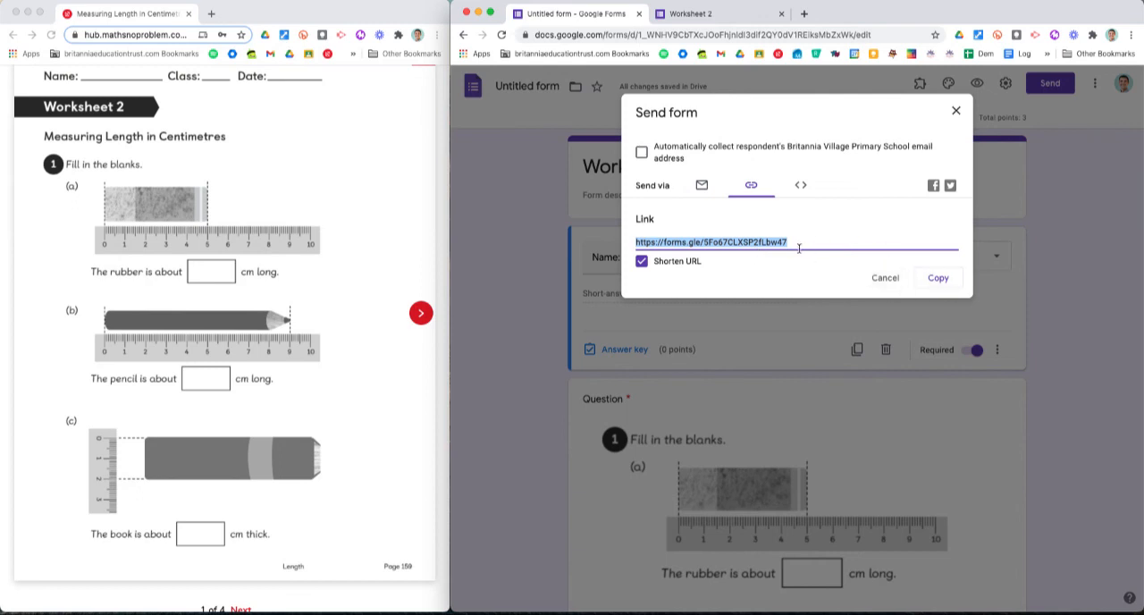
click(949, 281)
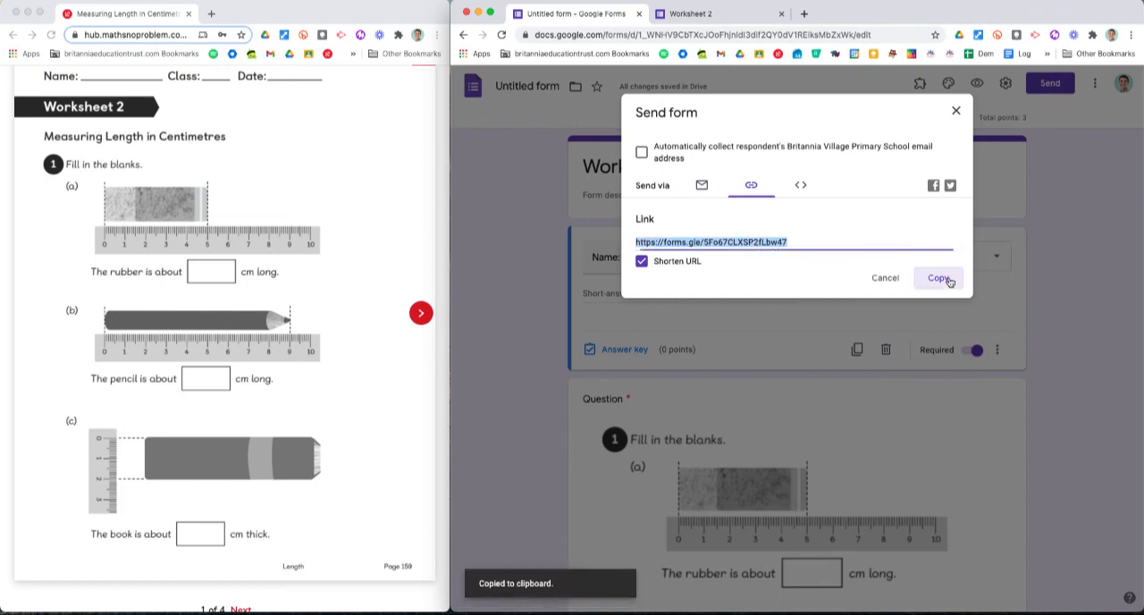
click(955, 112)
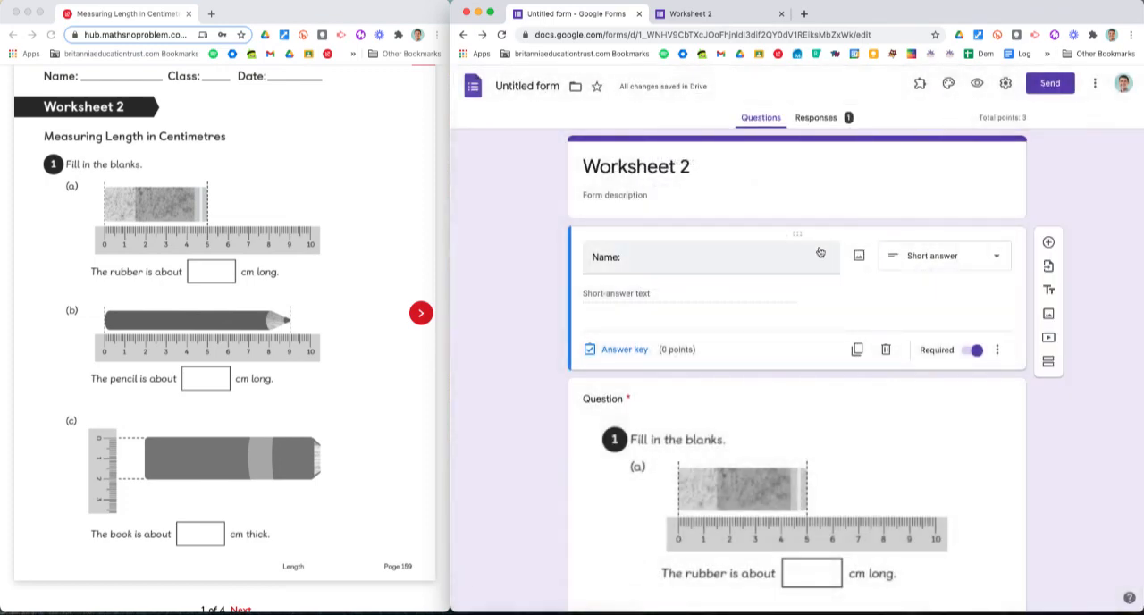
scroll(819, 252, down, 3)
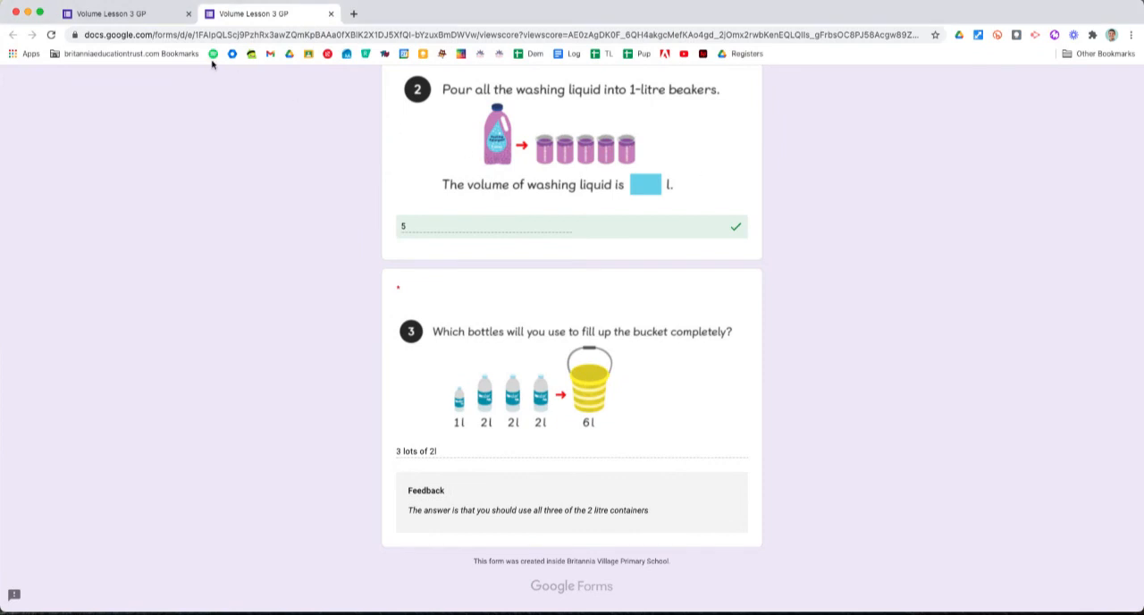
Step: Go from the Volume Lesson 3 GP confirmation page to a fresh response form, open that form's editor, and show its responses
click(154, 16)
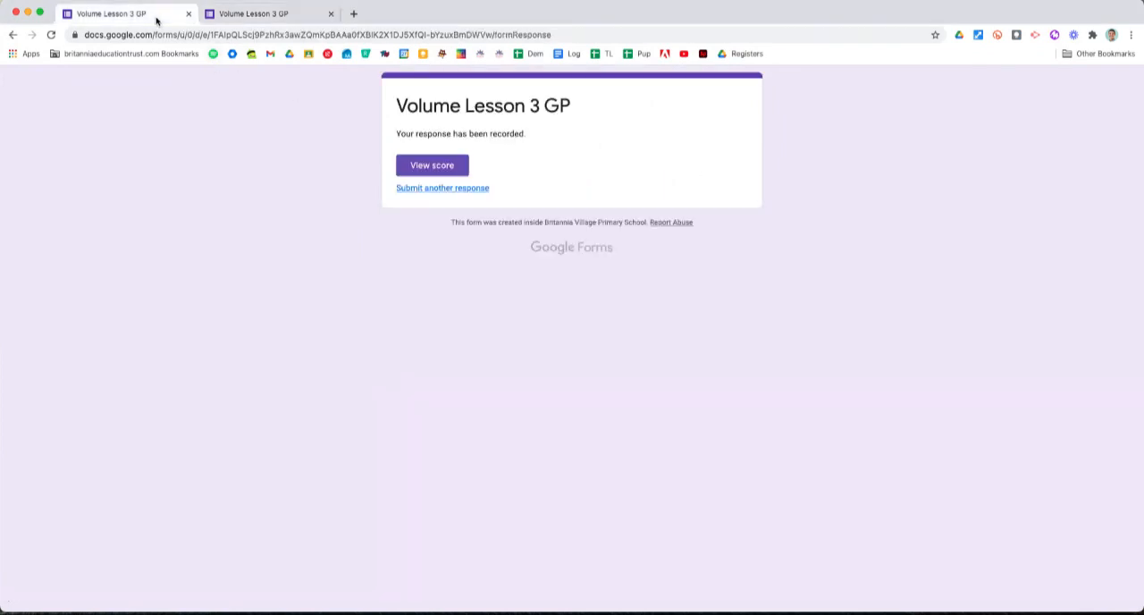
click(444, 189)
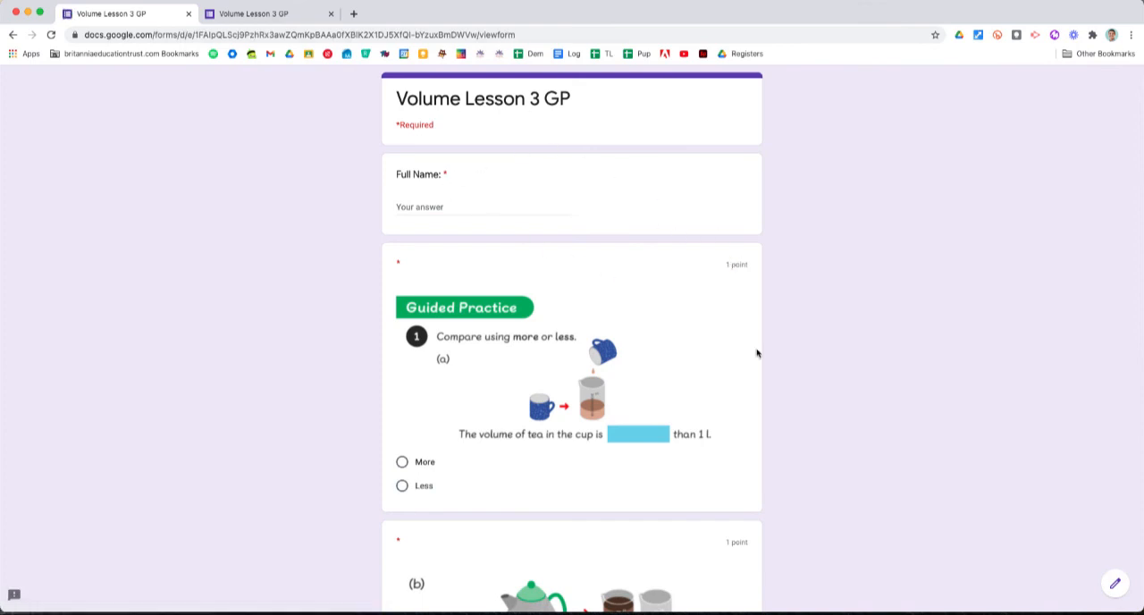
click(1116, 587)
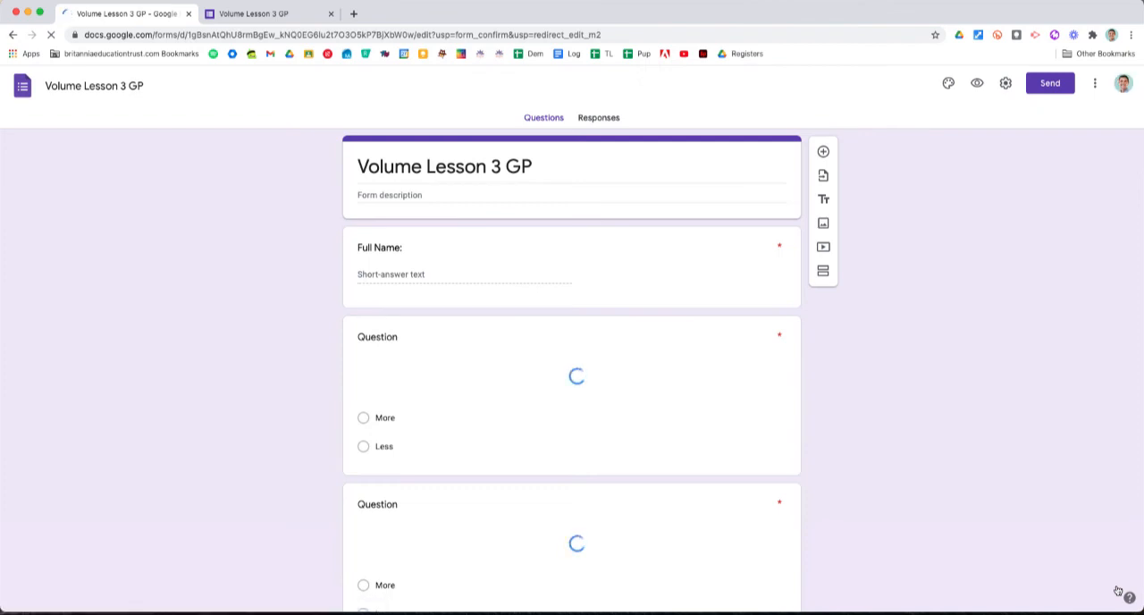
click(592, 119)
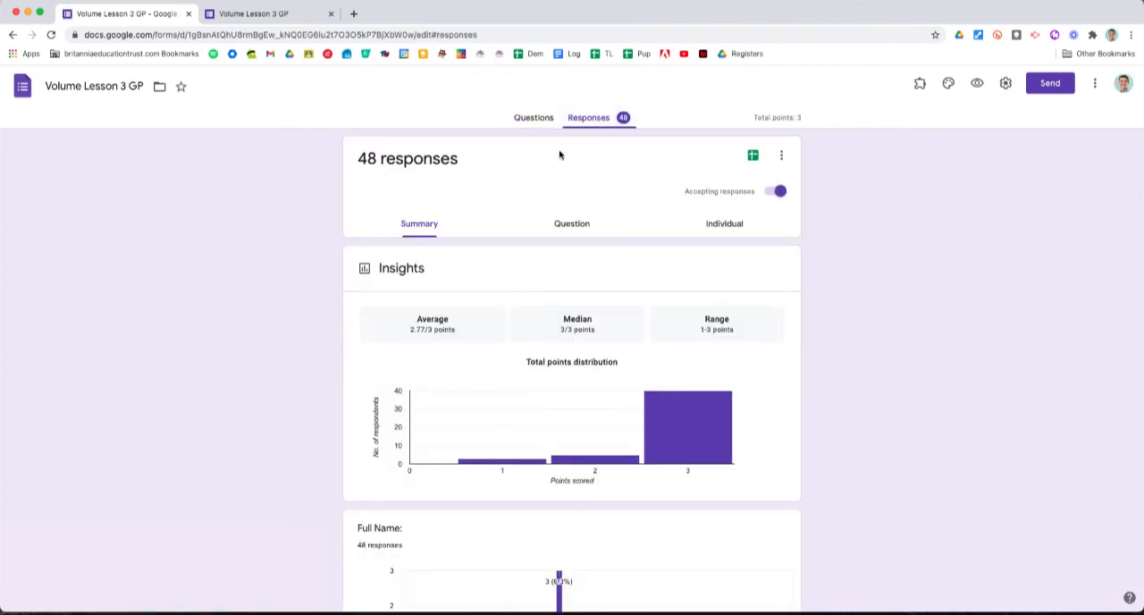
Step: Examine the Volume Lesson 3 GP response summary, including the points distribution, the per-question answer charts, and the written answers to the last question
mouse_move(515, 464)
scroll(281, 429, down, 10)
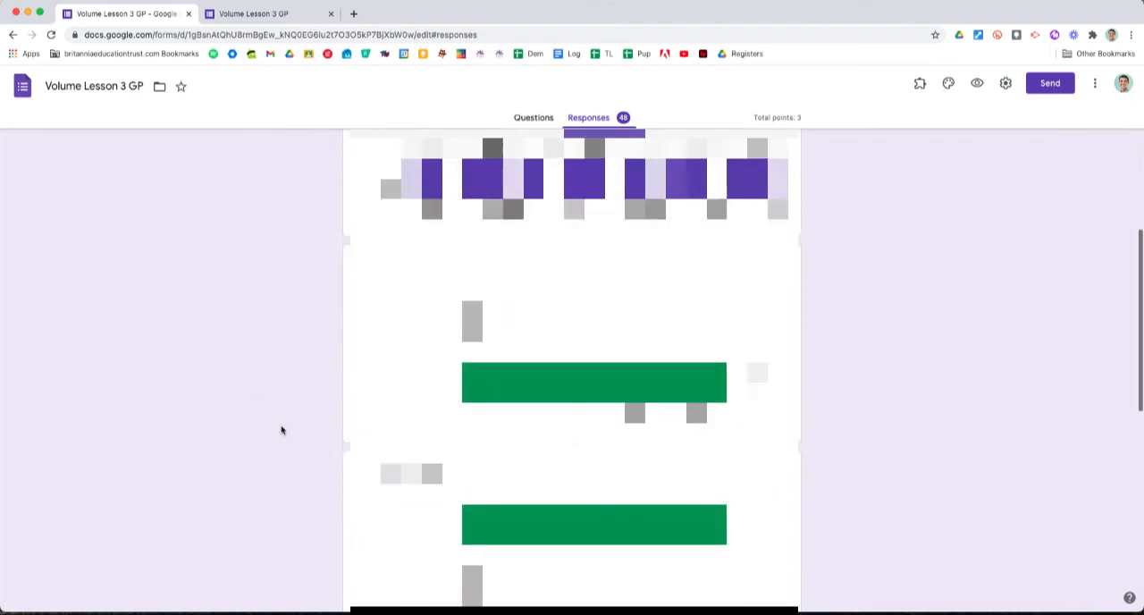
scroll(281, 430, up, 3)
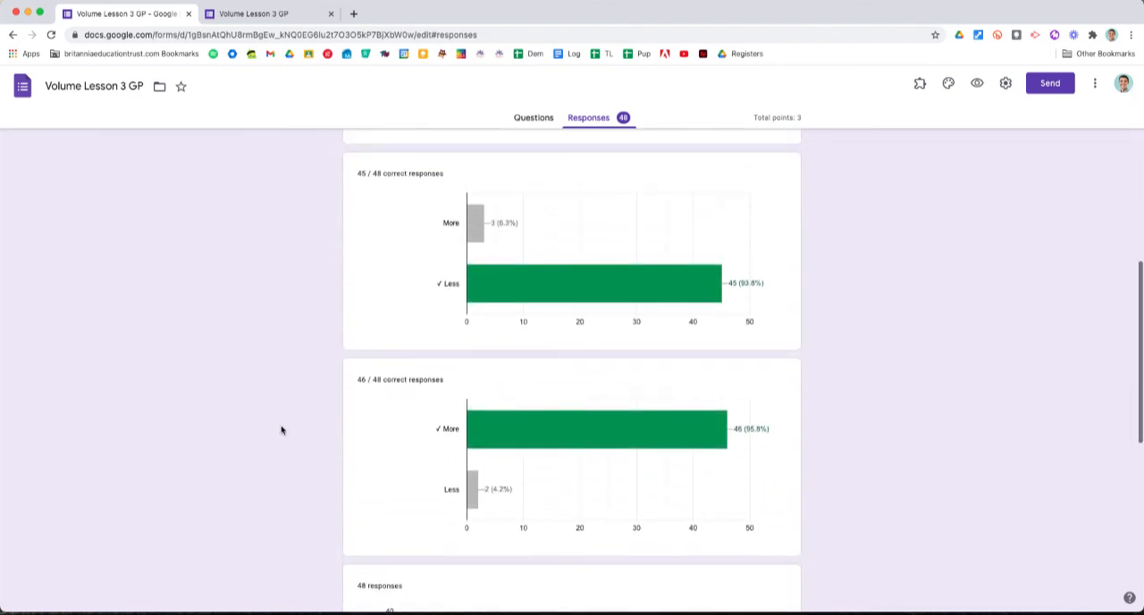
mouse_move(534, 295)
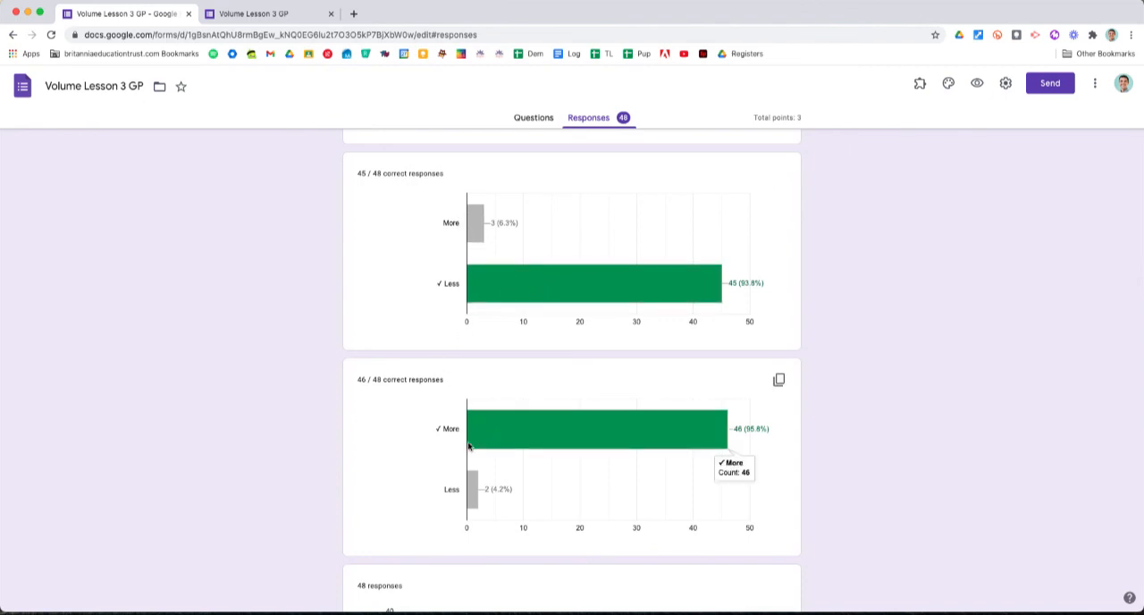
scroll(428, 466, down, 5)
scroll(428, 466, down, 10)
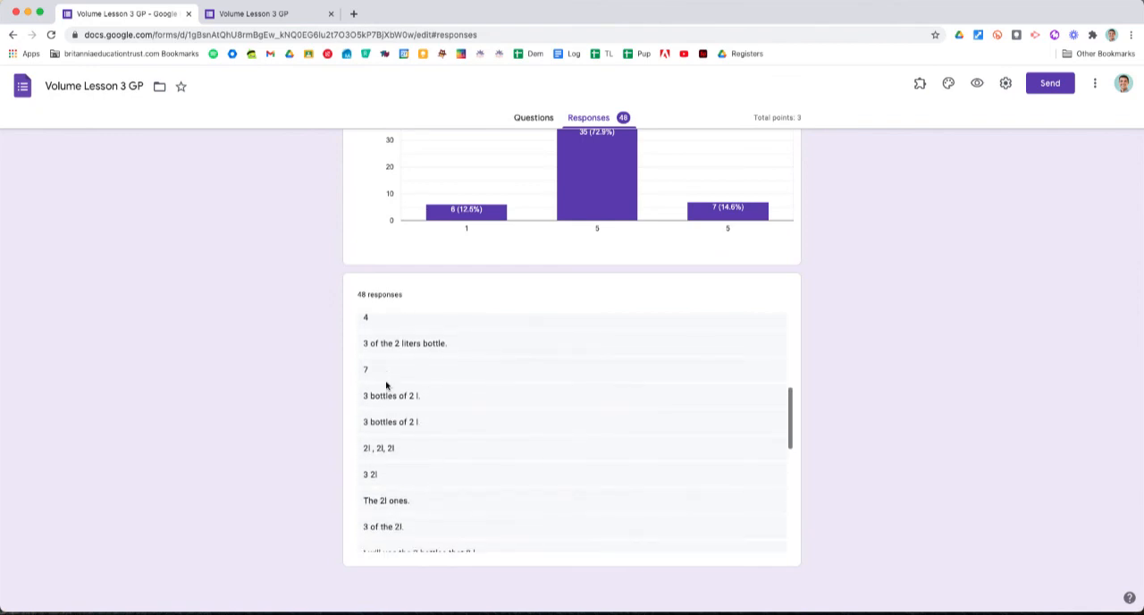
scroll(389, 465, down, 3)
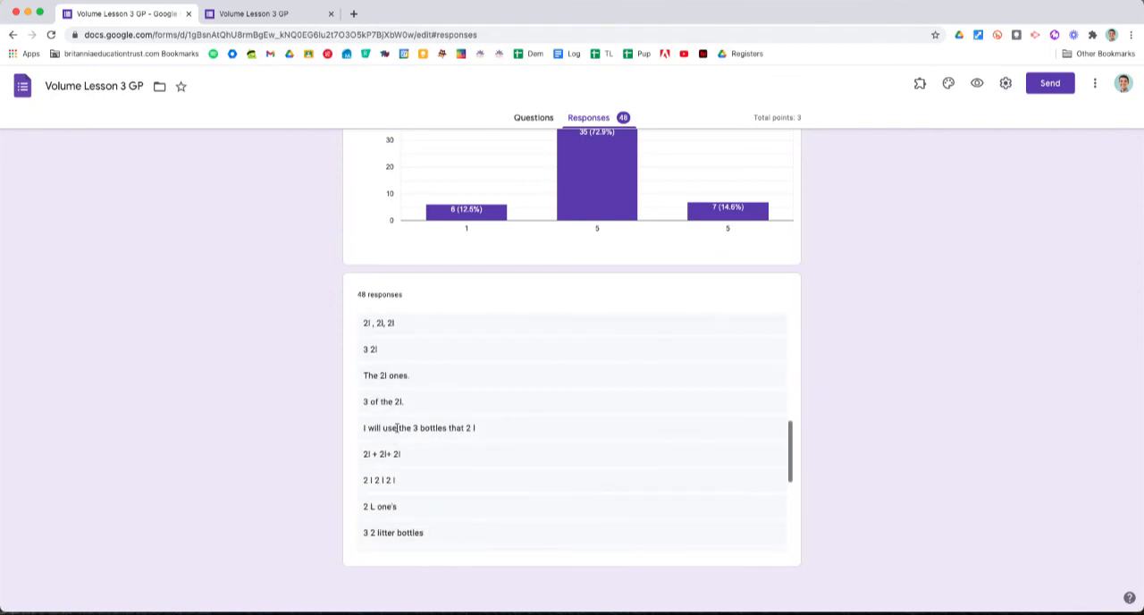
scroll(397, 428, down, 8)
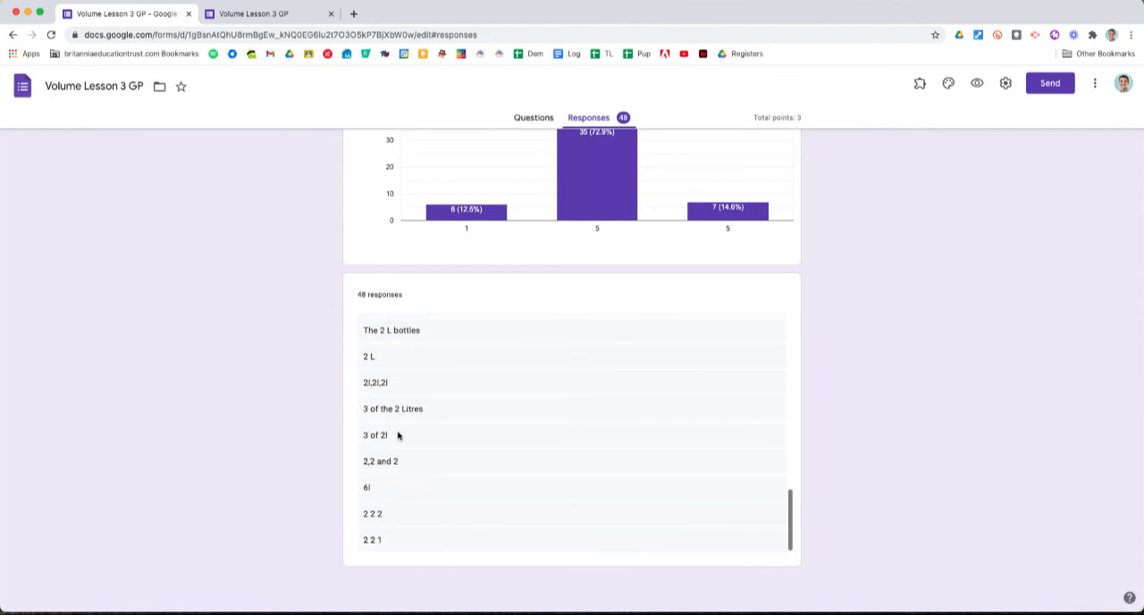
scroll(398, 435, up, 15)
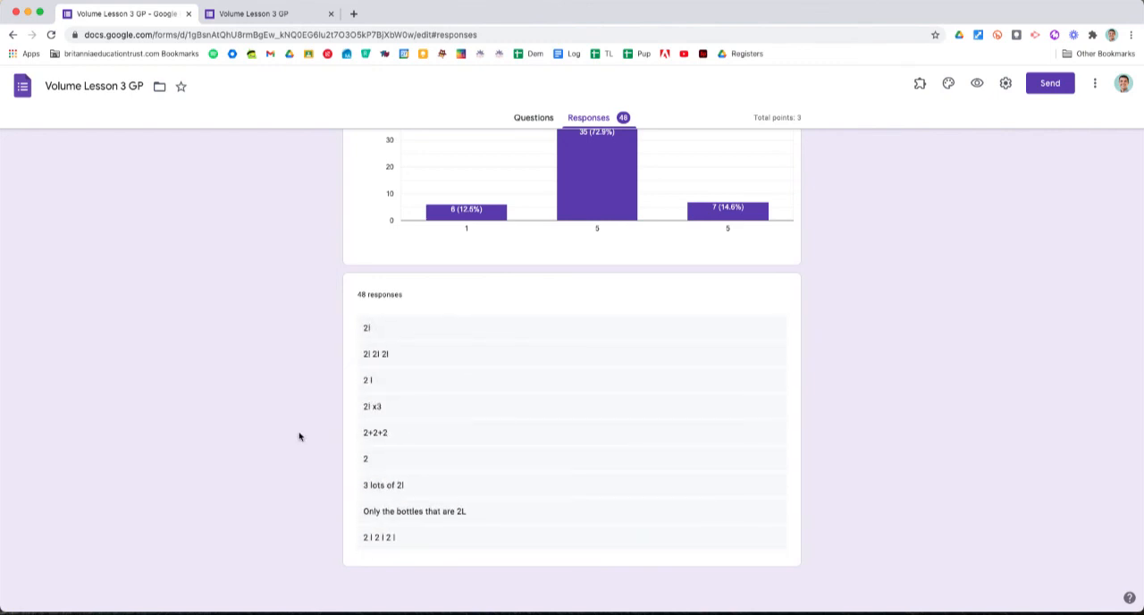
scroll(300, 436, up, 20)
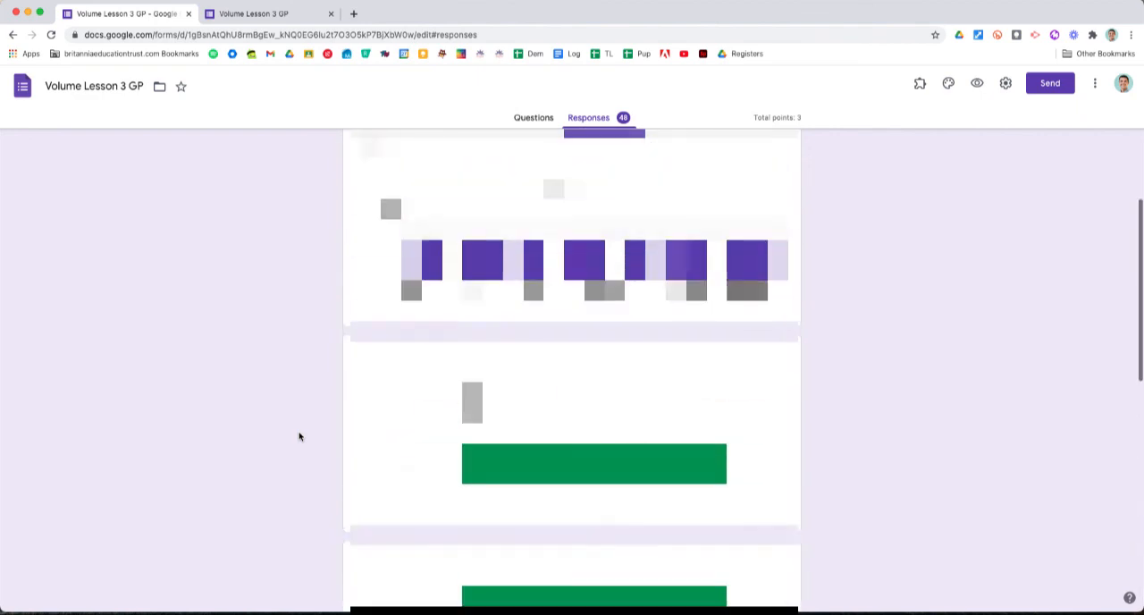